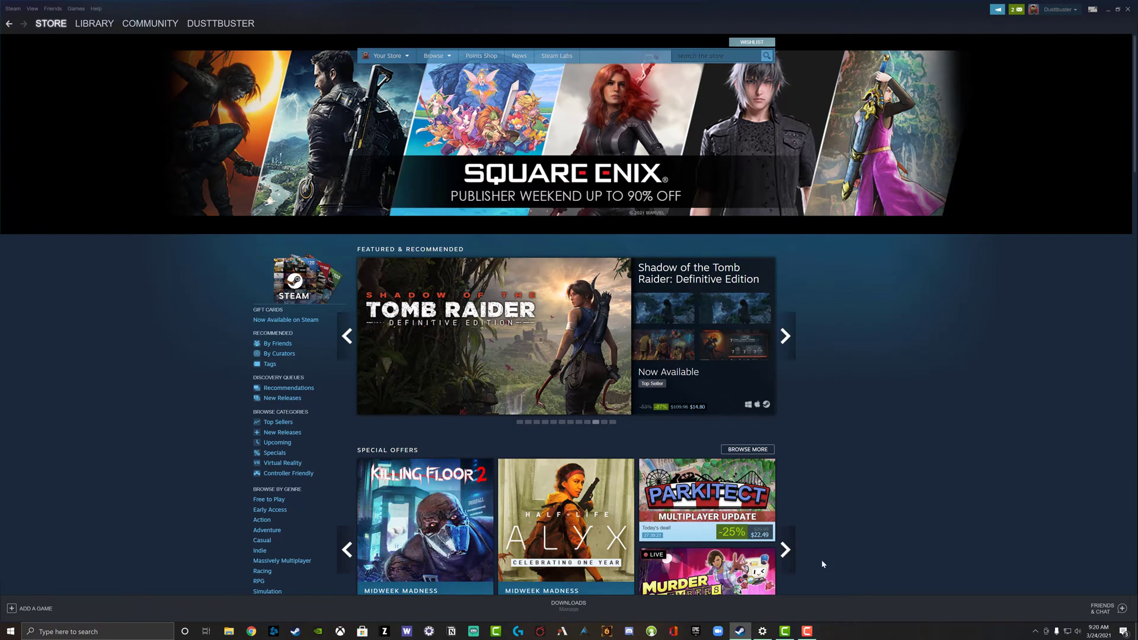
Check in the Windows Bluetooth & other devices settings that the Xbox Wireless Controller is paired, and return to Steam
{"action": "left_click", "coordinate": [769, 631]}
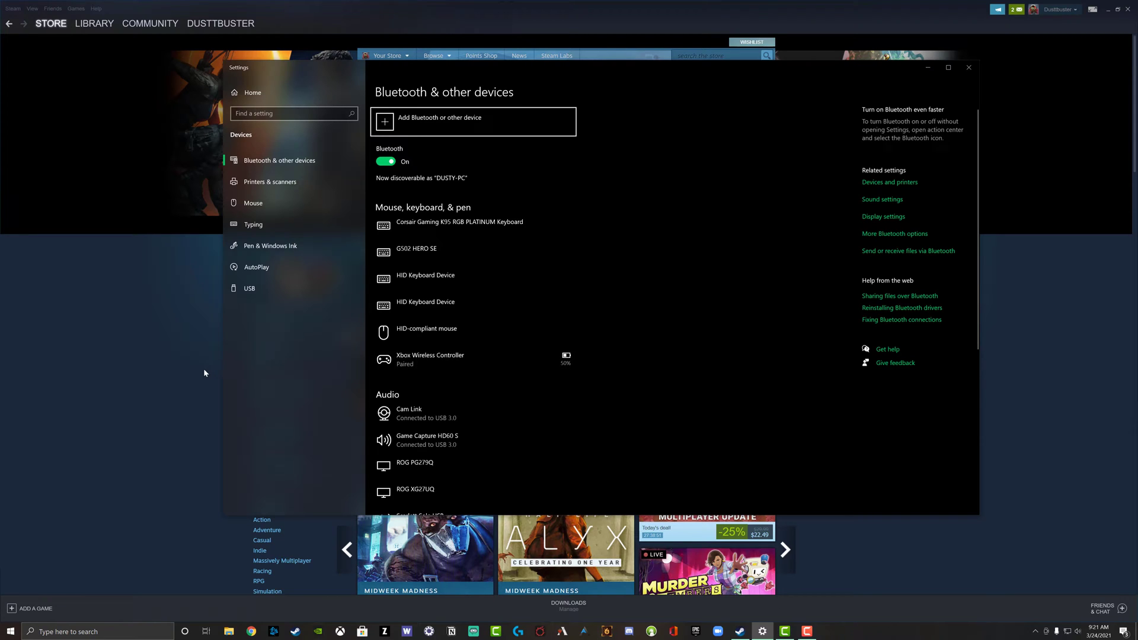
{"action": "left_click", "coordinate": [166, 378]}
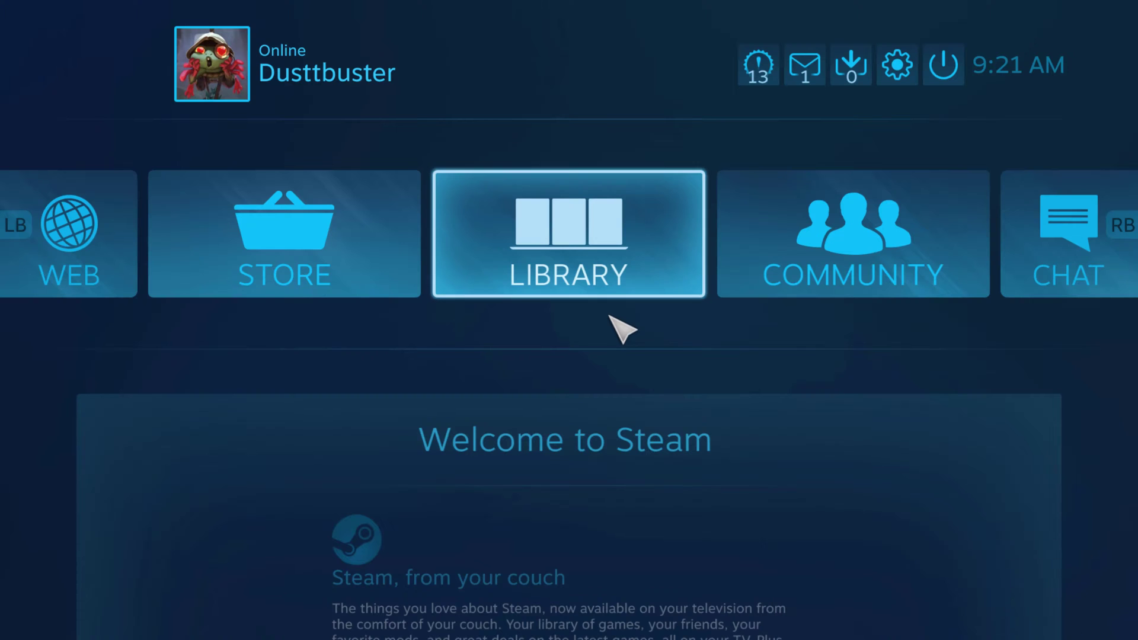
Open the layout definition of the detected Xbox One Controller from the Big Picture controller settings
{"action": "left_click", "coordinate": [897, 66]}
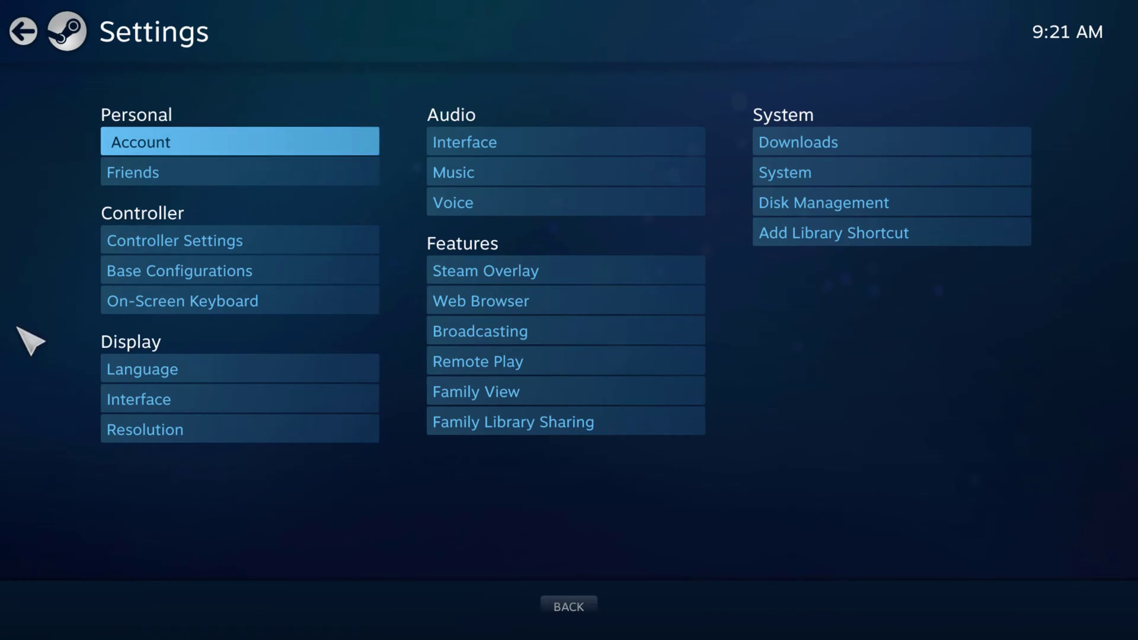
{"action": "left_click", "coordinate": [178, 244]}
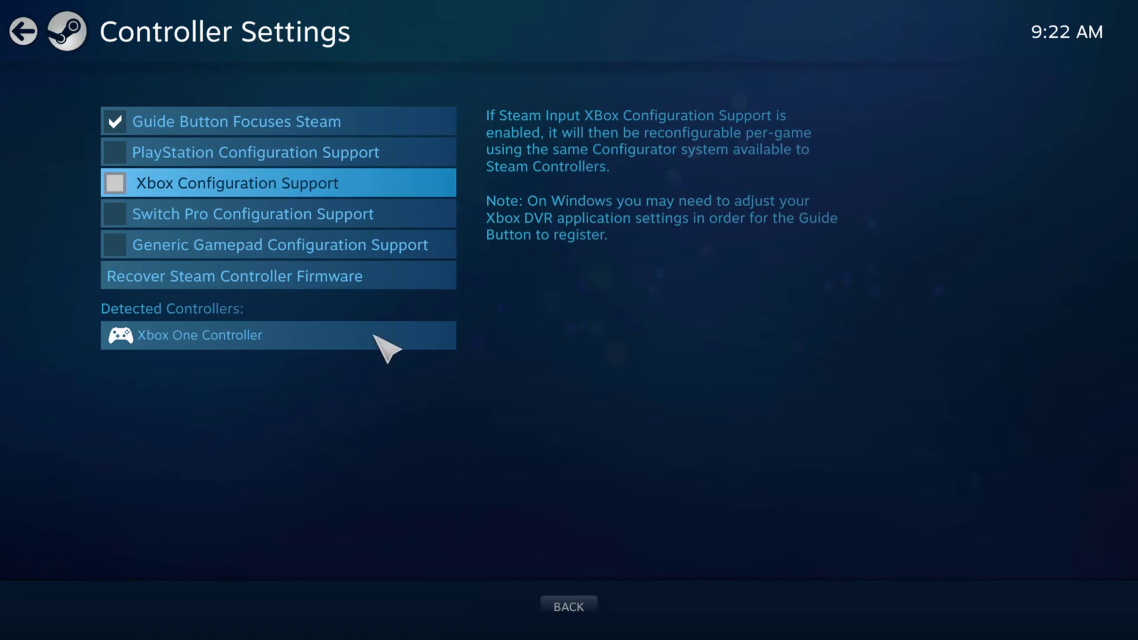
{"action": "left_click", "coordinate": [190, 345]}
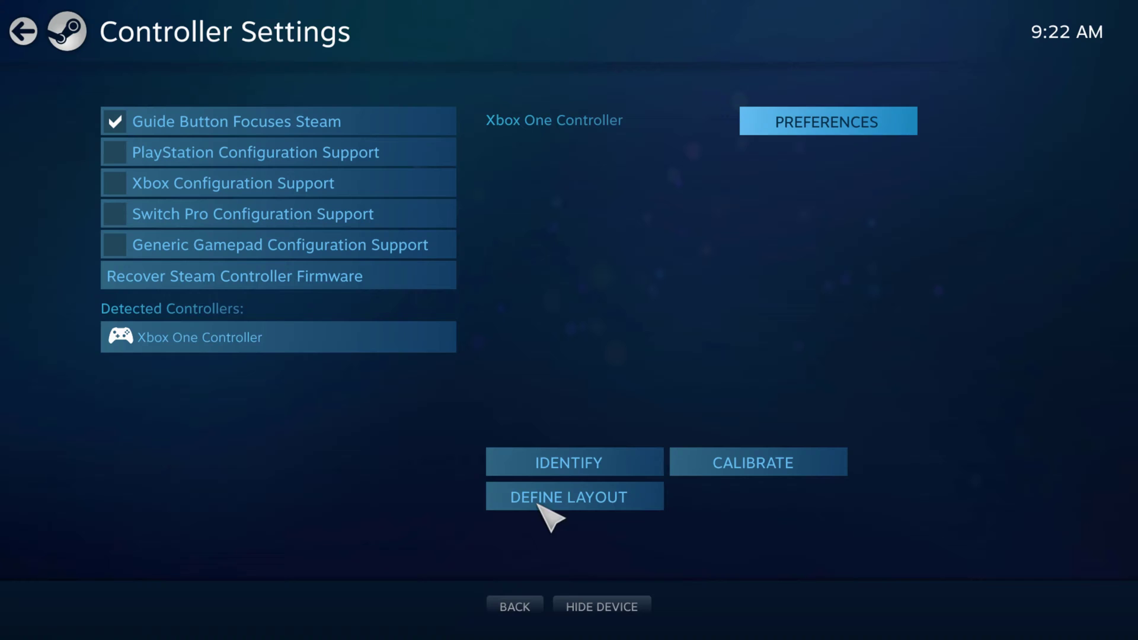
{"action": "left_click", "coordinate": [562, 498]}
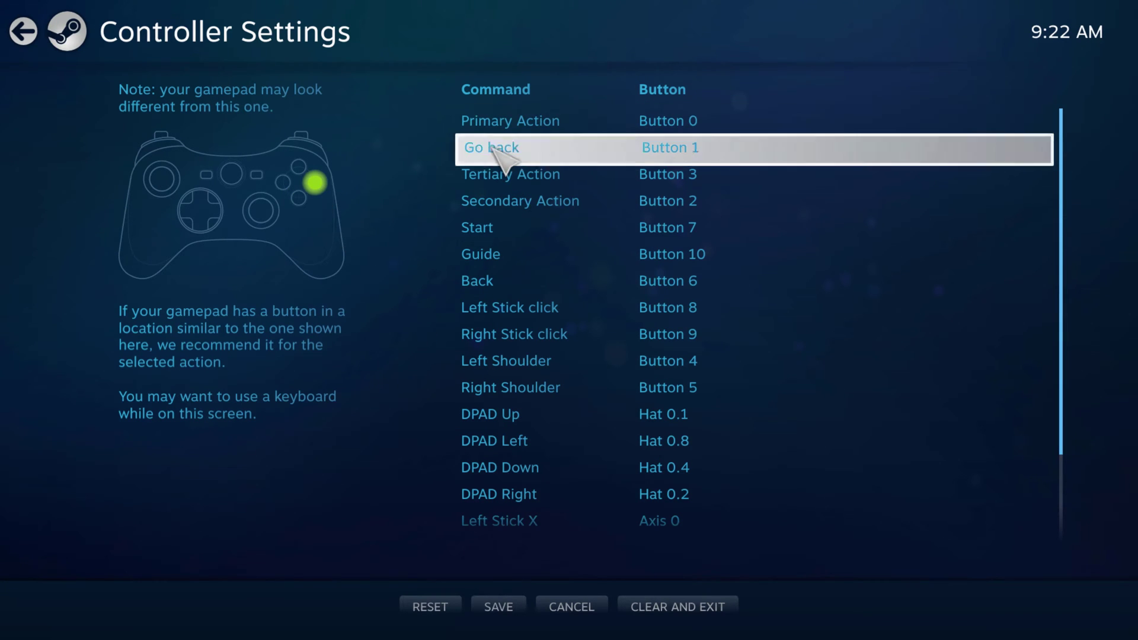
Review the button assignments for Go back, Tertiary Action and Secondary Action, and return to the Big Picture home screen without saving
{"action": "left_click", "coordinate": [500, 149]}
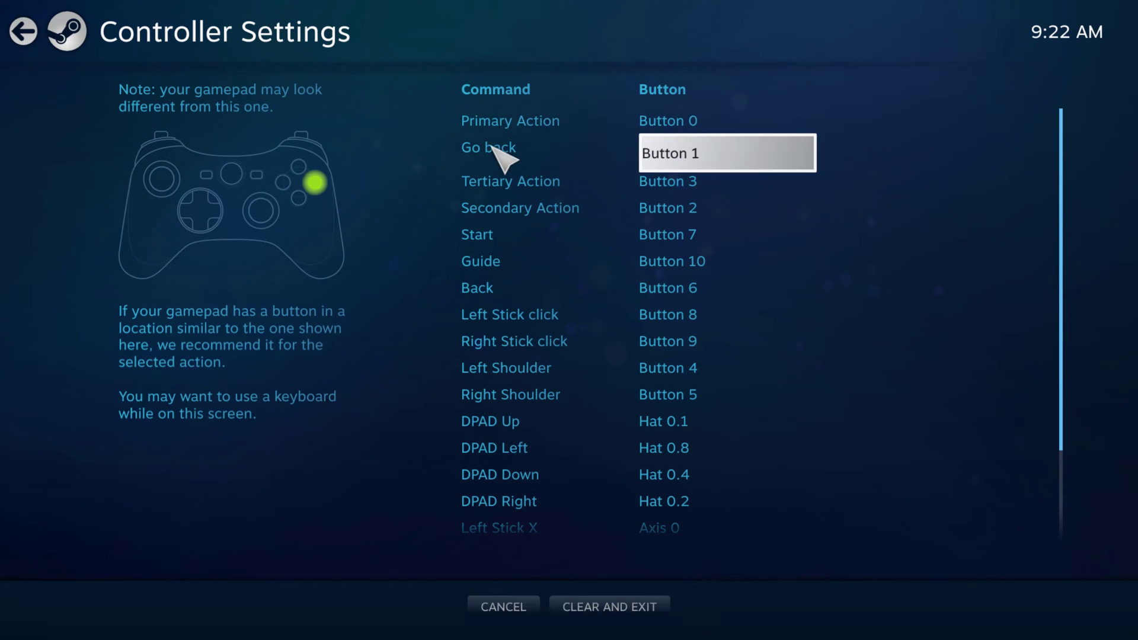
{"action": "left_click", "coordinate": [514, 180]}
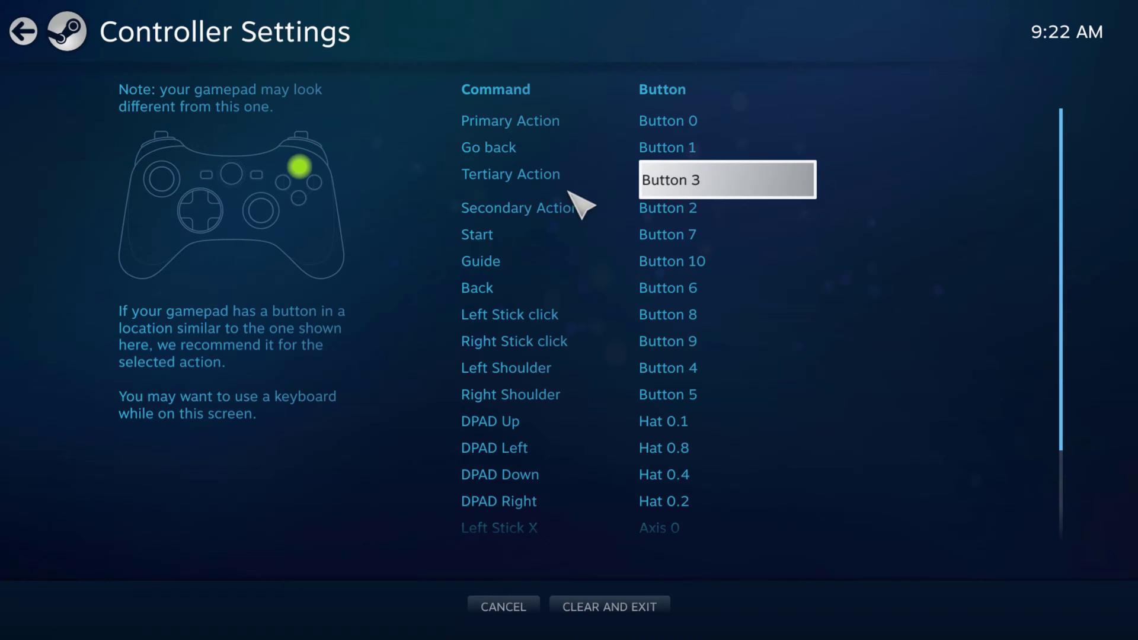
{"action": "left_click", "coordinate": [530, 213]}
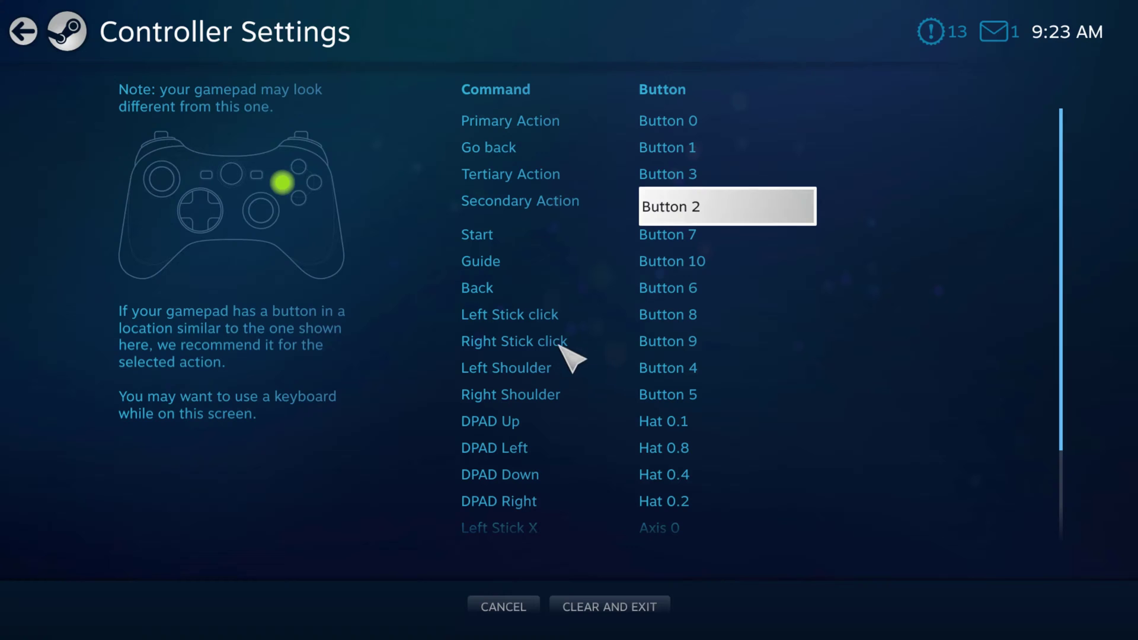
{"action": "left_click", "coordinate": [24, 31]}
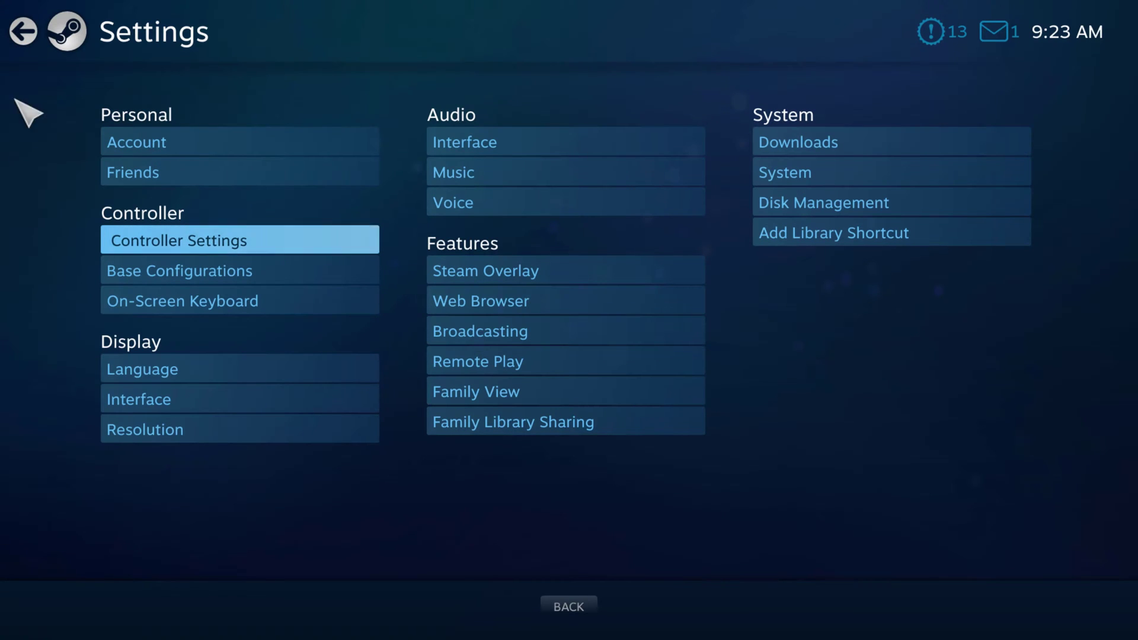
{"action": "left_click", "coordinate": [28, 38]}
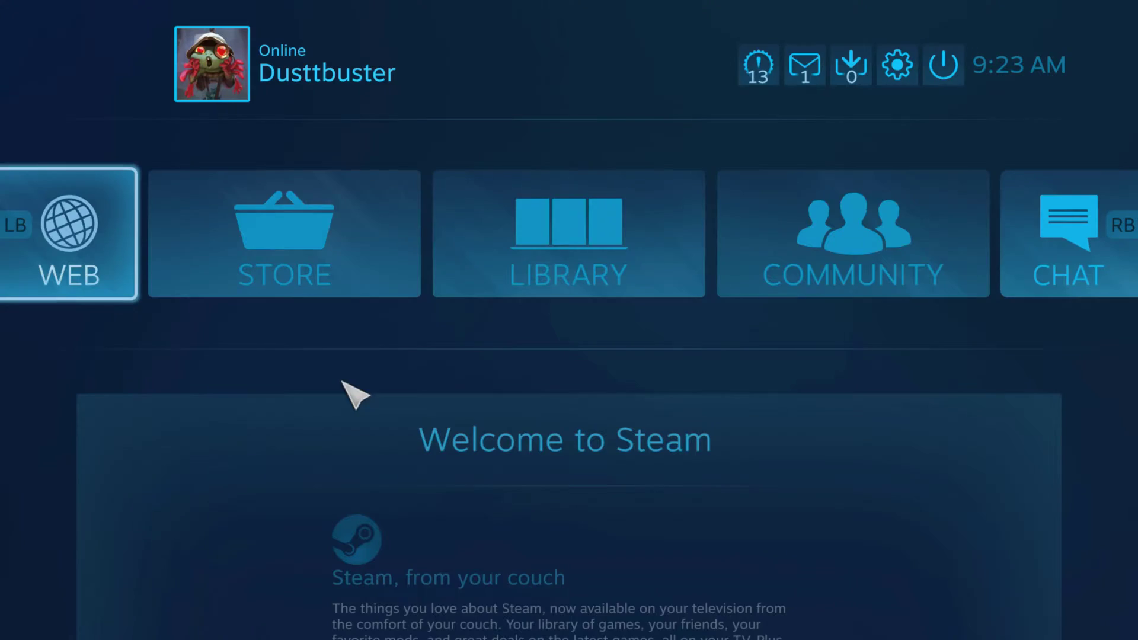
Browse the games on the Resume & Explore page of the Big Picture library
{"action": "left_click", "coordinate": [484, 233]}
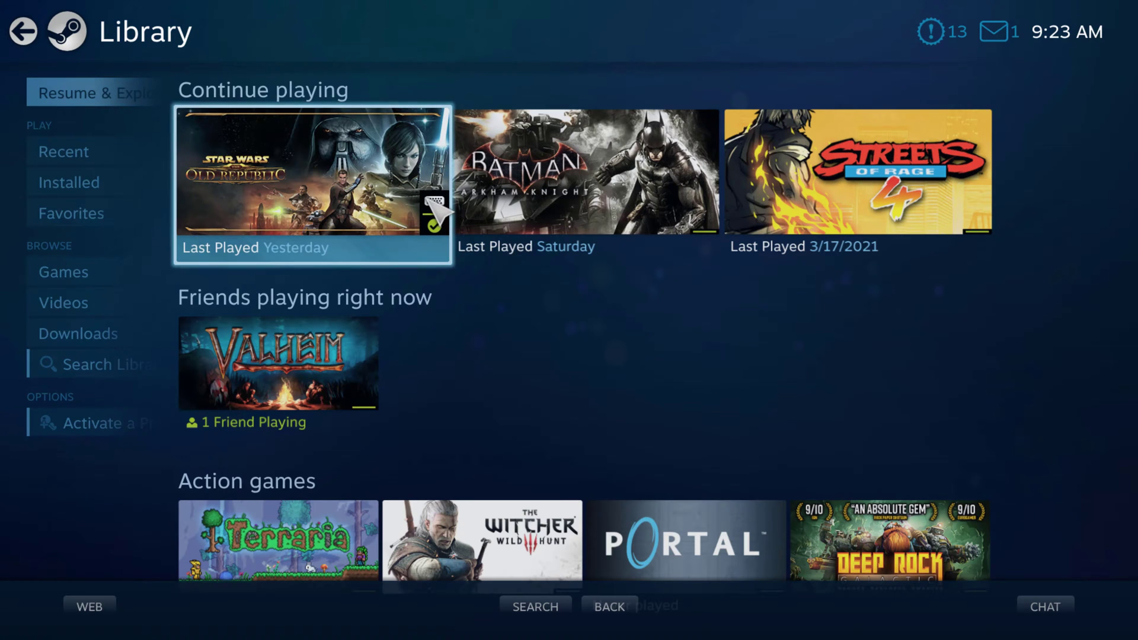
{"action": "scroll", "coordinate": [438, 210], "scroll_direction": "down", "scroll_amount": 3}
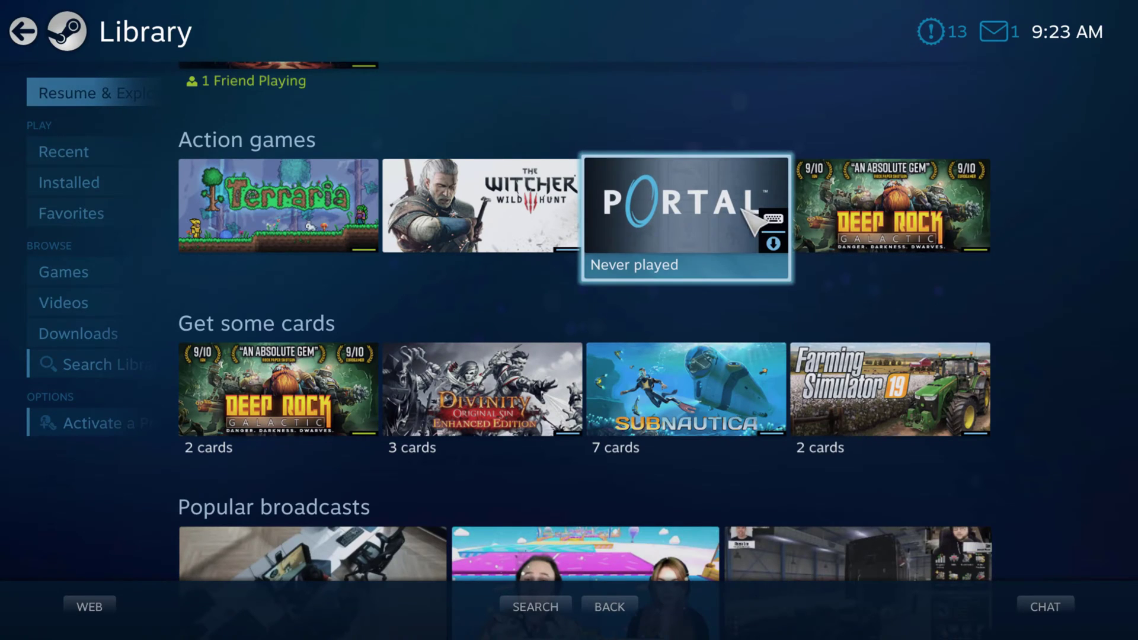
{"action": "scroll", "coordinate": [598, 247], "scroll_direction": "up", "scroll_amount": 3}
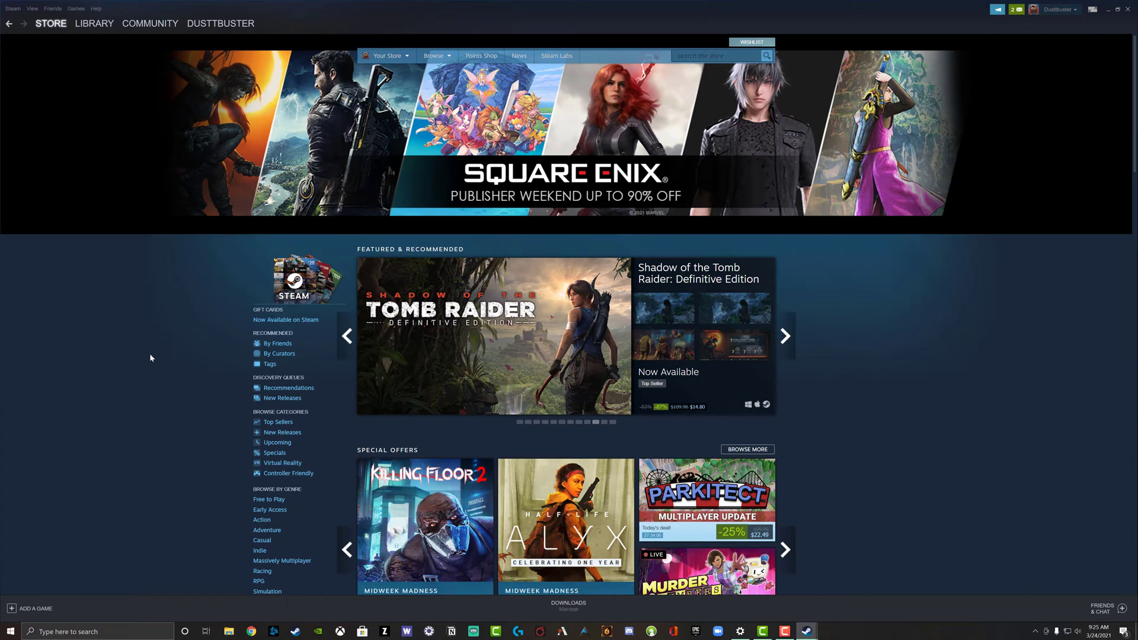
In the general controller settings of the Steam desktop client, switch Xbox Configuration Support off and back on
{"action": "left_click", "coordinate": [14, 9]}
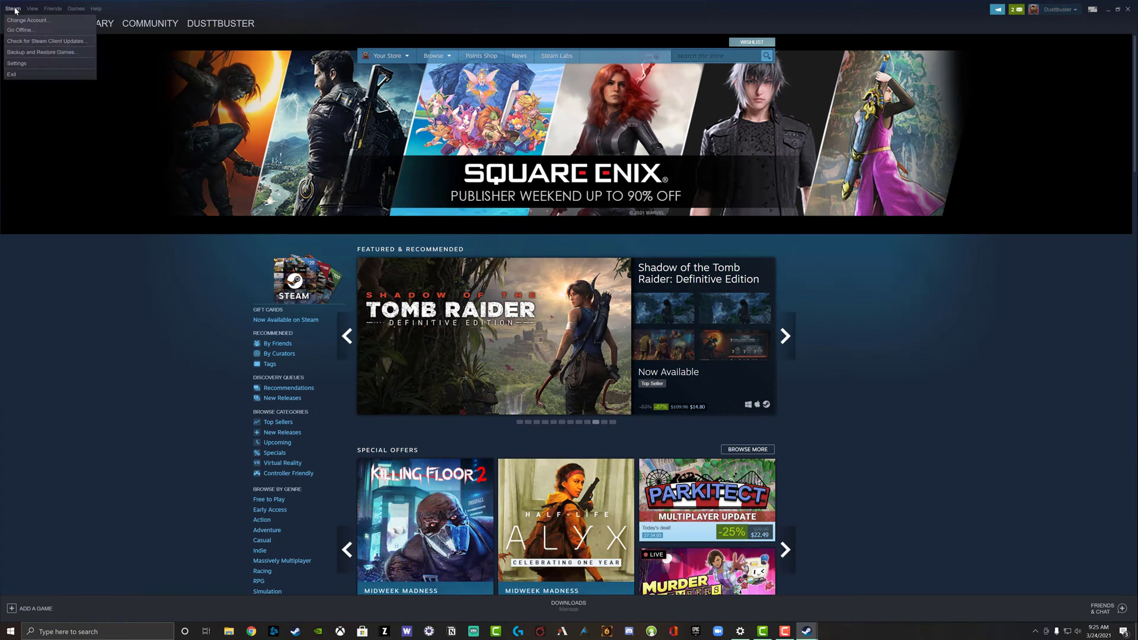
{"action": "left_click", "coordinate": [17, 64]}
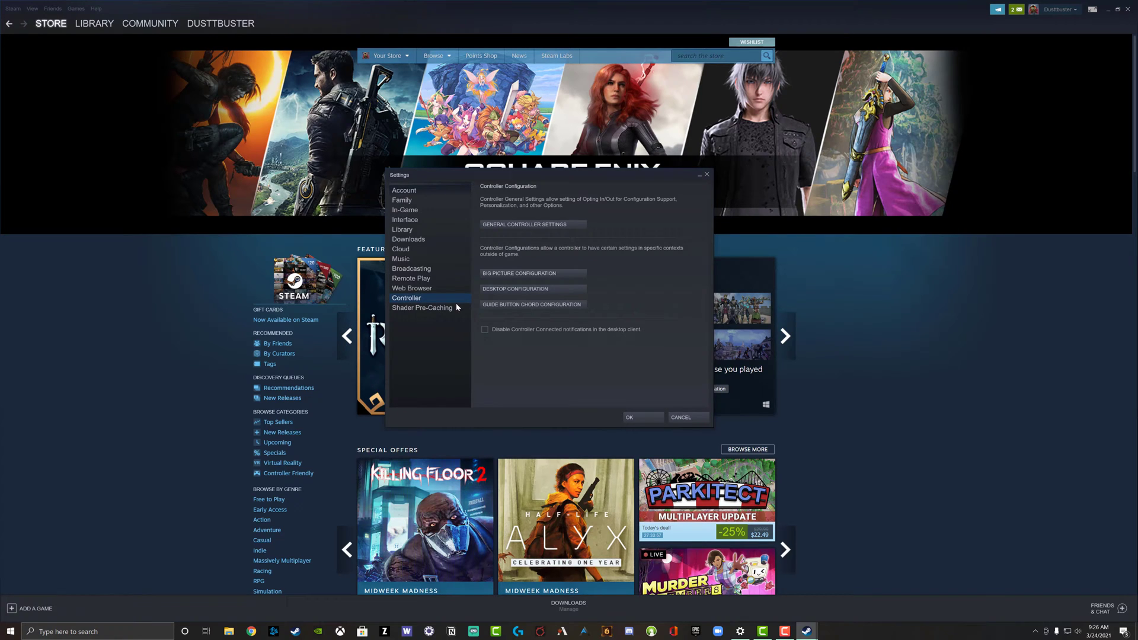
{"action": "left_click", "coordinate": [511, 226]}
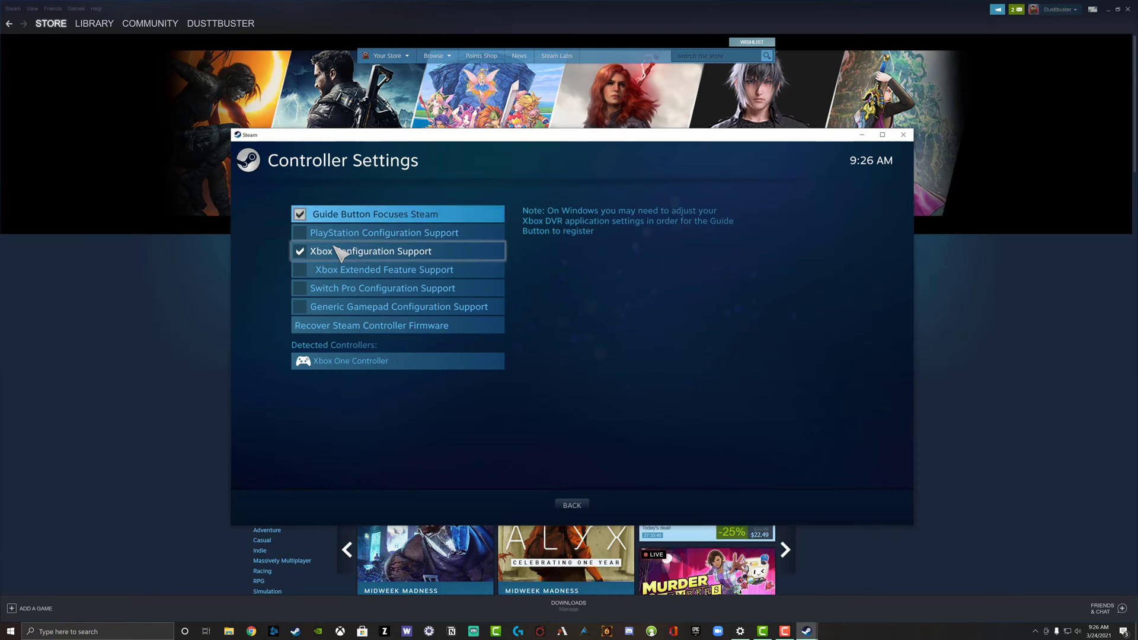
{"action": "left_click", "coordinate": [300, 251]}
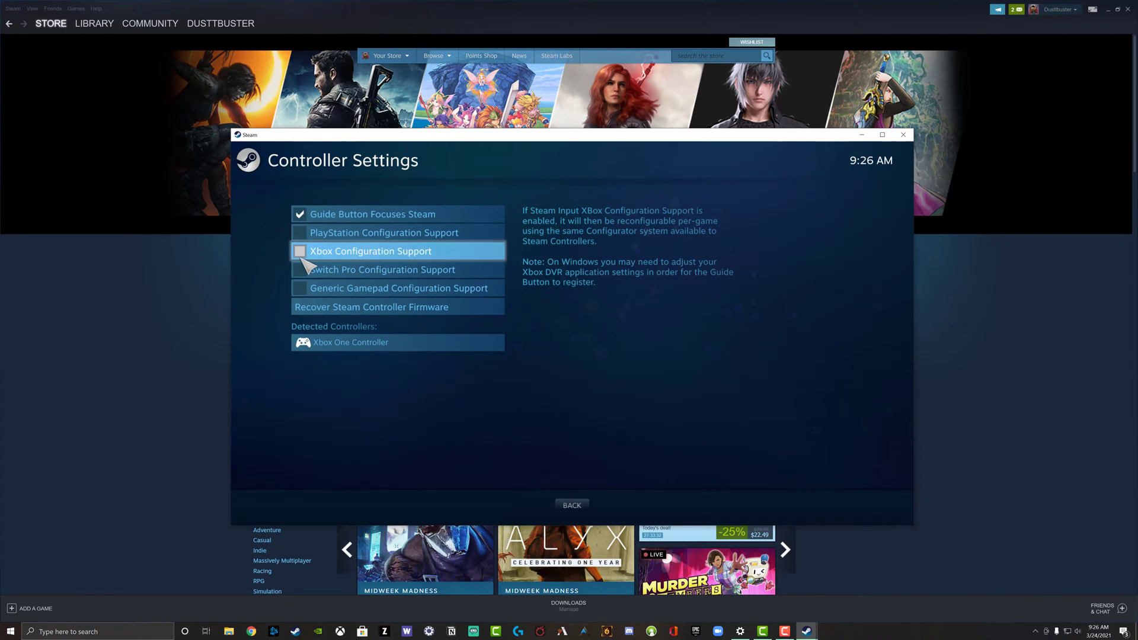
{"action": "left_click", "coordinate": [301, 252]}
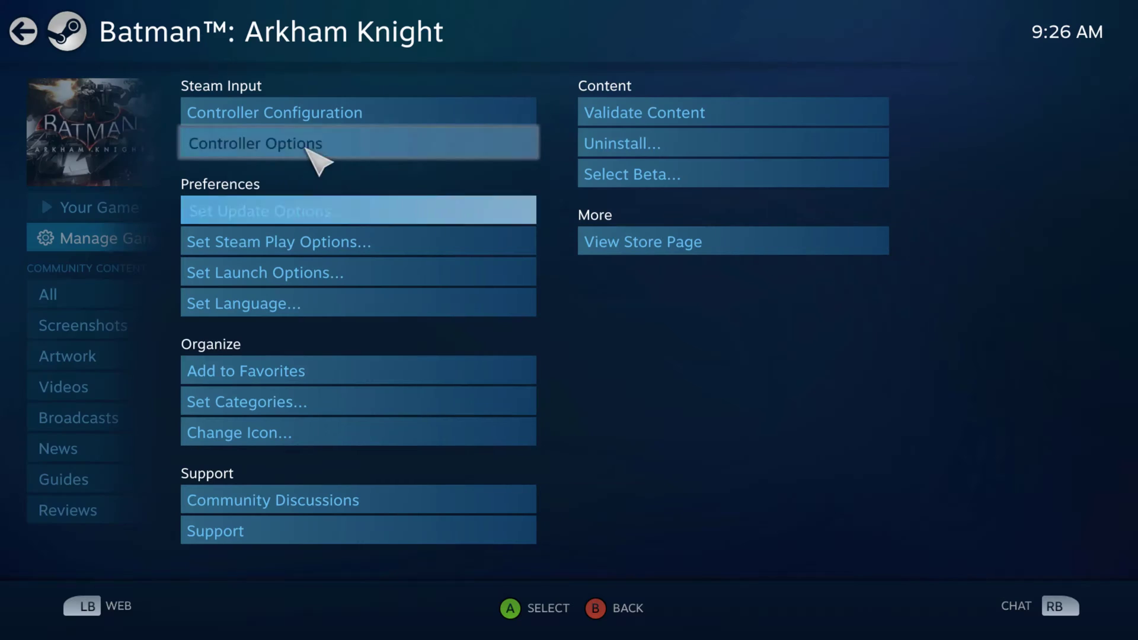
In the controller configuration for Batman: Arkham Knight, bind the controller's B button to the R keyboard key
{"action": "left_click", "coordinate": [294, 111]}
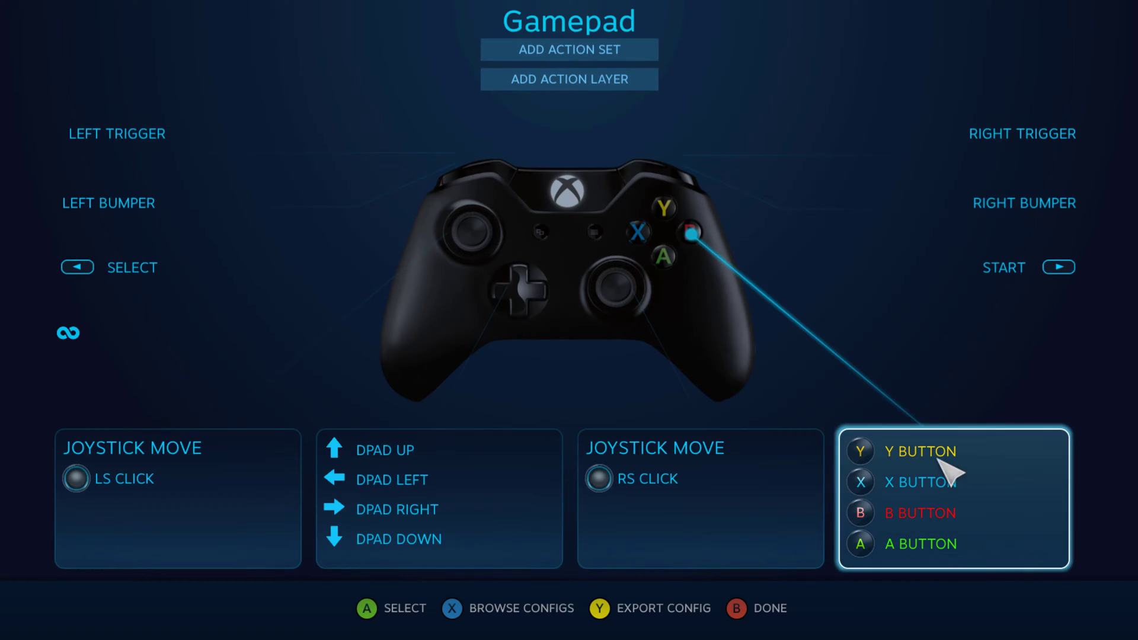
{"action": "left_click", "coordinate": [995, 461]}
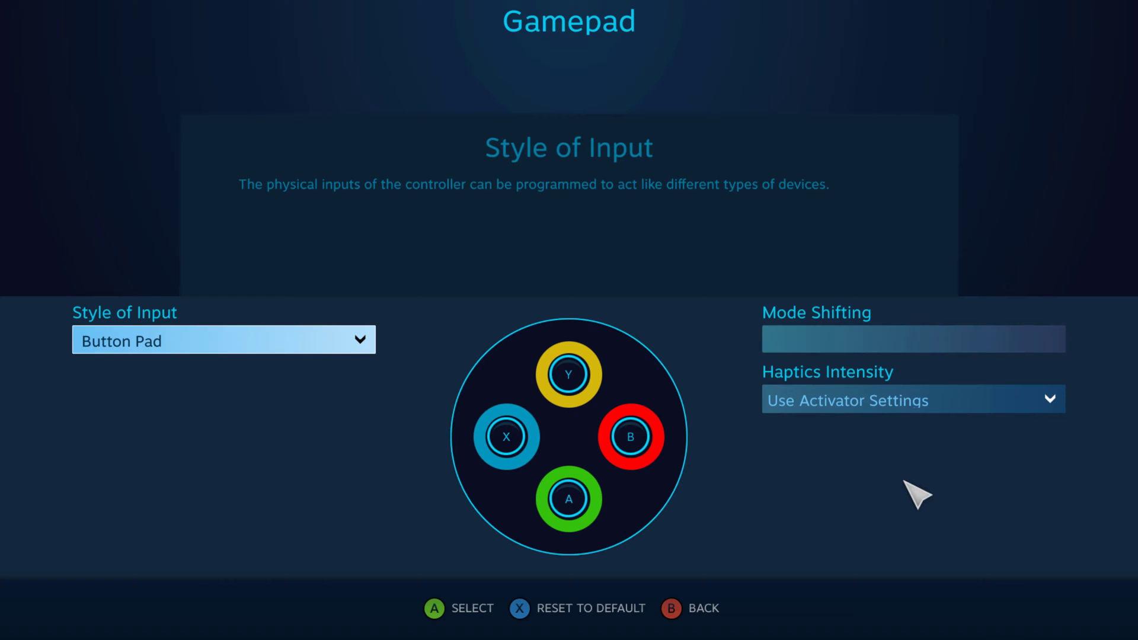
{"action": "left_click", "coordinate": [649, 432]}
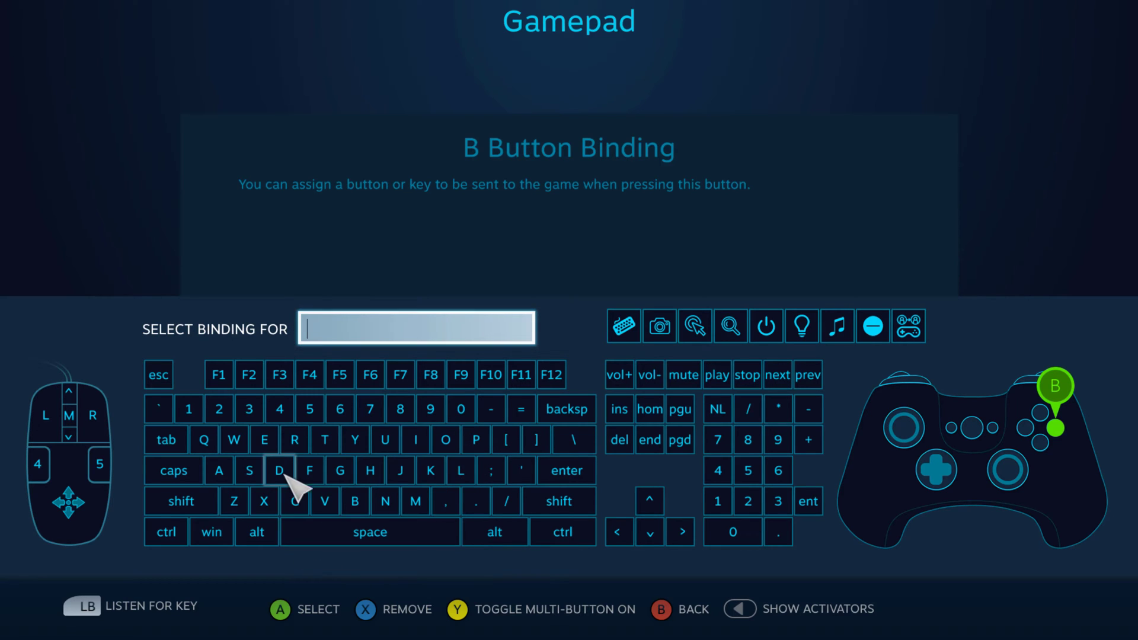
{"action": "left_click", "coordinate": [295, 440]}
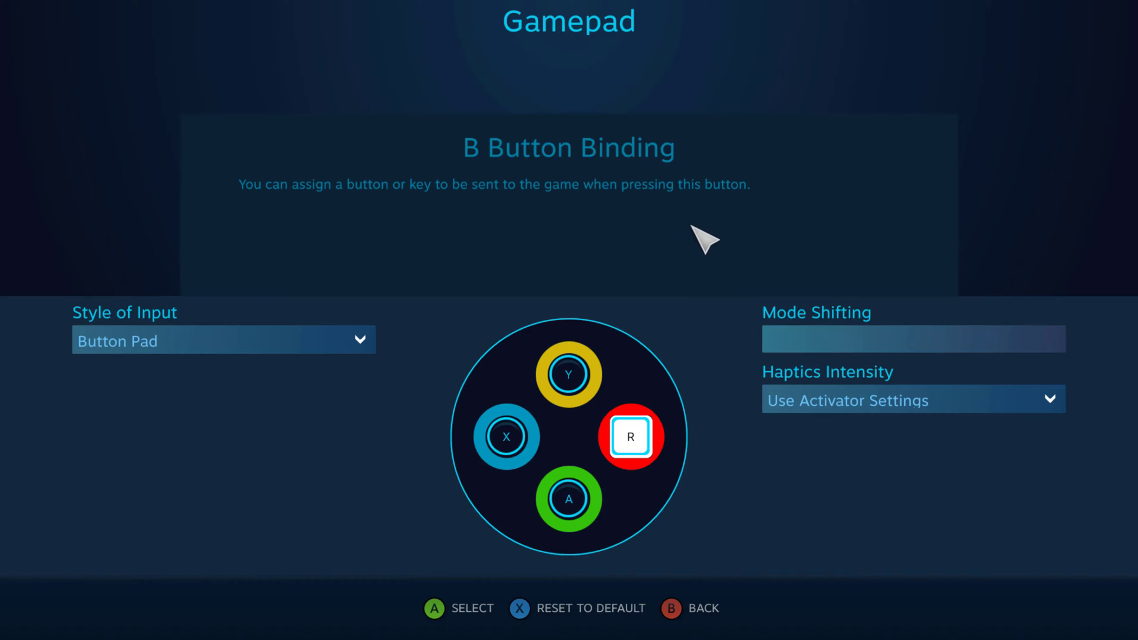
{"action": "key", "text": "Escape"}
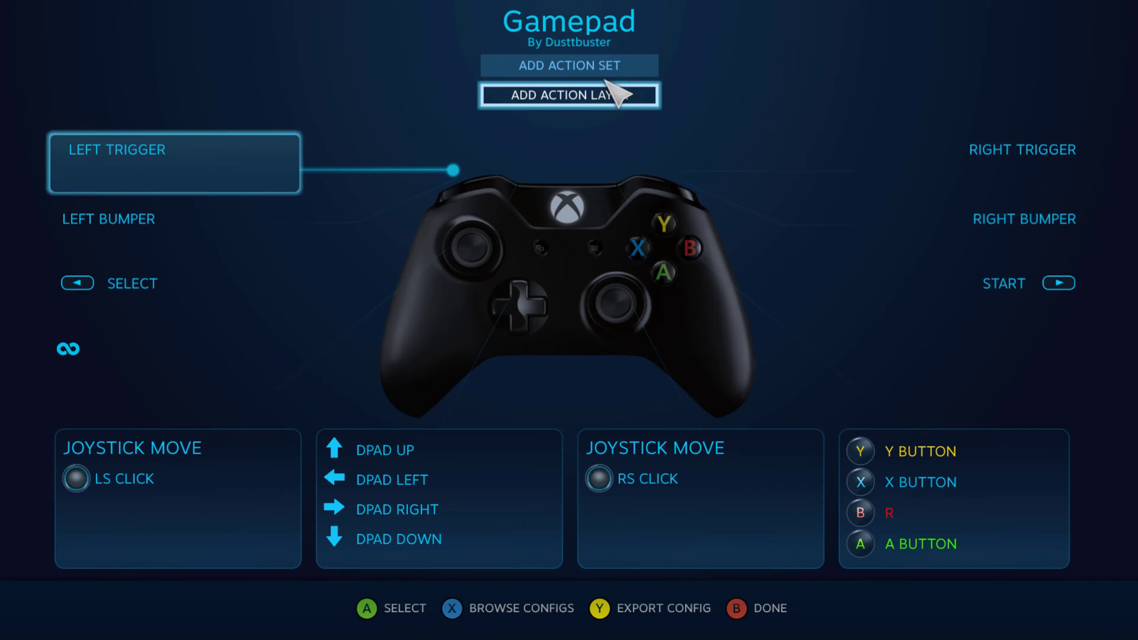
Browse the importable controller configurations for the game across the Recommended, Personal, Templates and Community categories, ending on the first community entry
{"action": "left_click", "coordinate": [492, 583]}
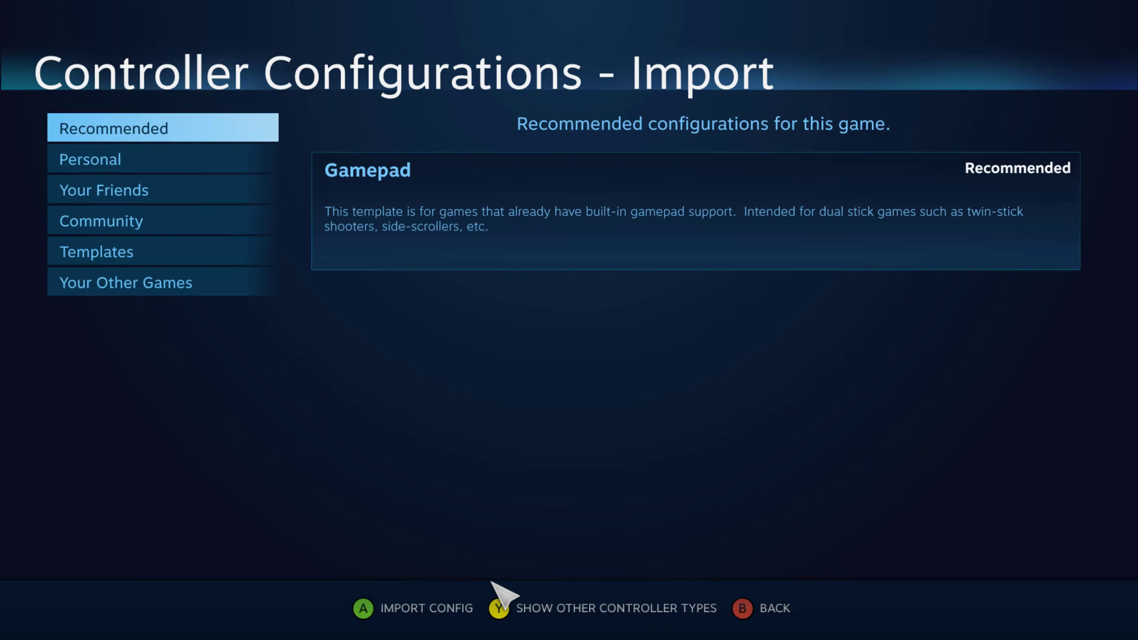
{"action": "key", "text": "Down"}
{"action": "key", "text": "Up"}
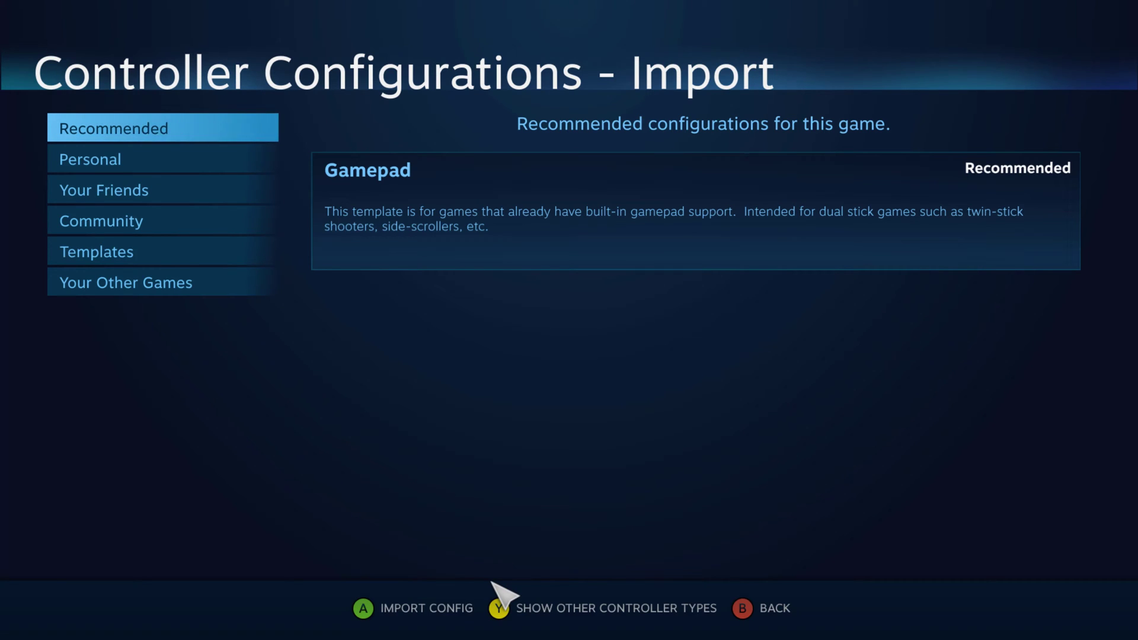
{"action": "key", "text": "Down"}
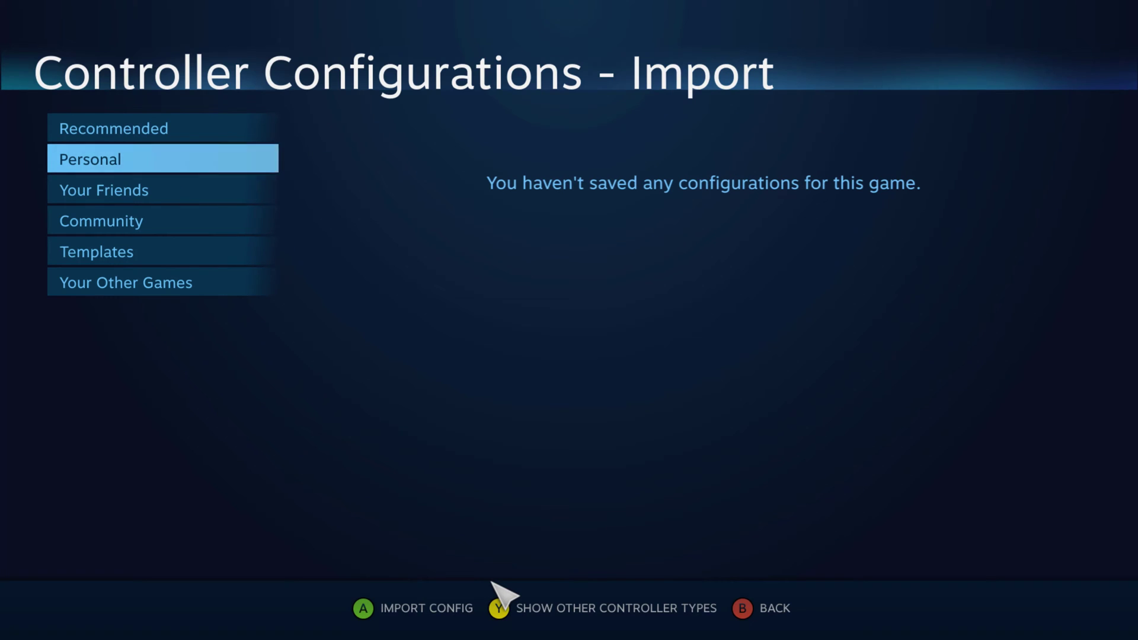
{"action": "key", "text": "Down"}
{"action": "key", "text": "Down"}
{"action": "key", "text": "Down"}
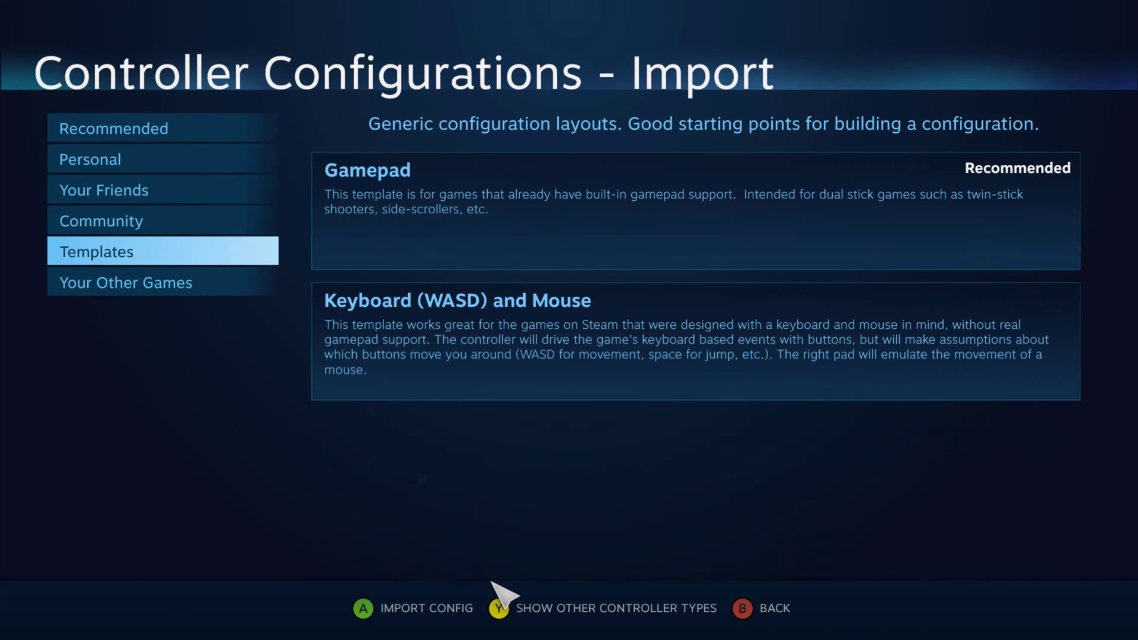
{"action": "key", "text": "Up"}
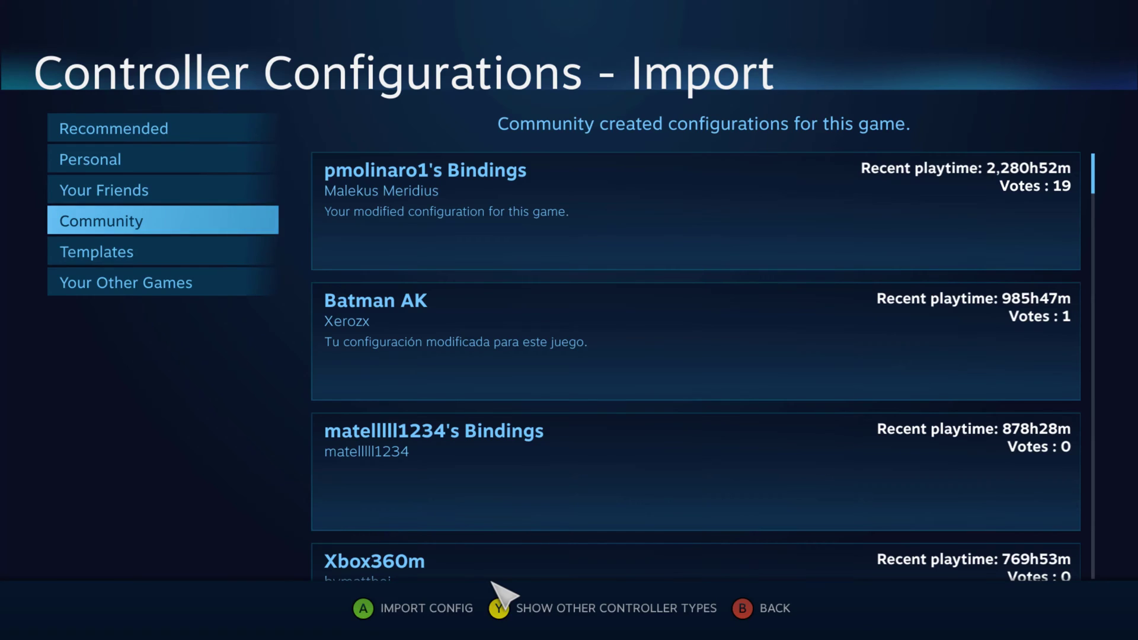
{"action": "key", "text": "Right"}
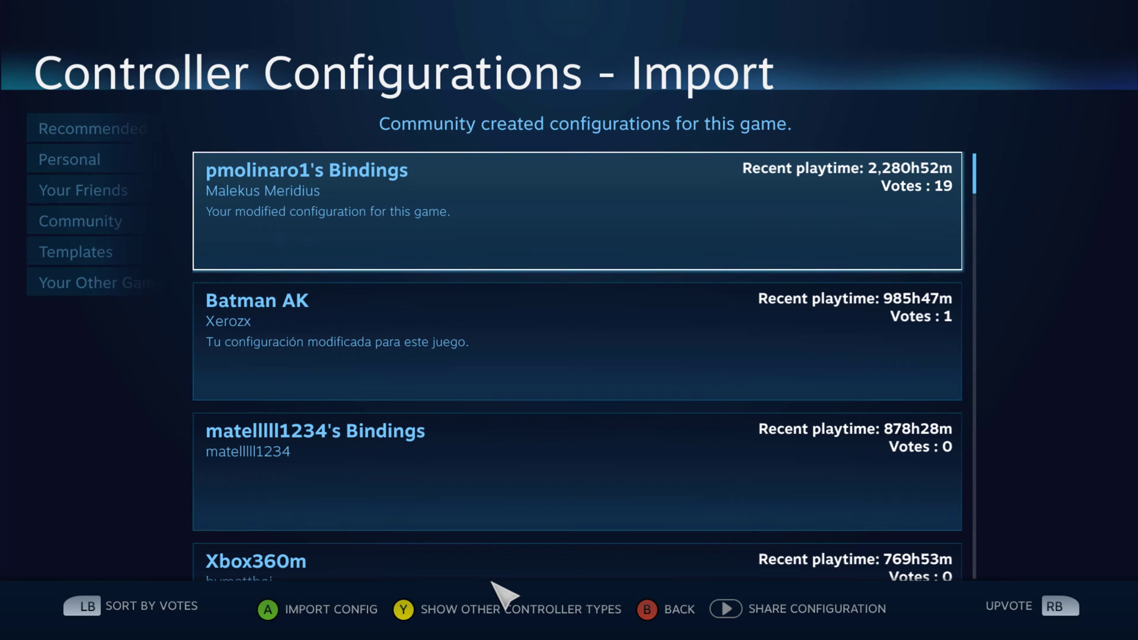
Preview the joystick, D-pad and face button bindings of the first community configuration and apply it to Batman: Arkham Knight
{"action": "key", "text": "Return"}
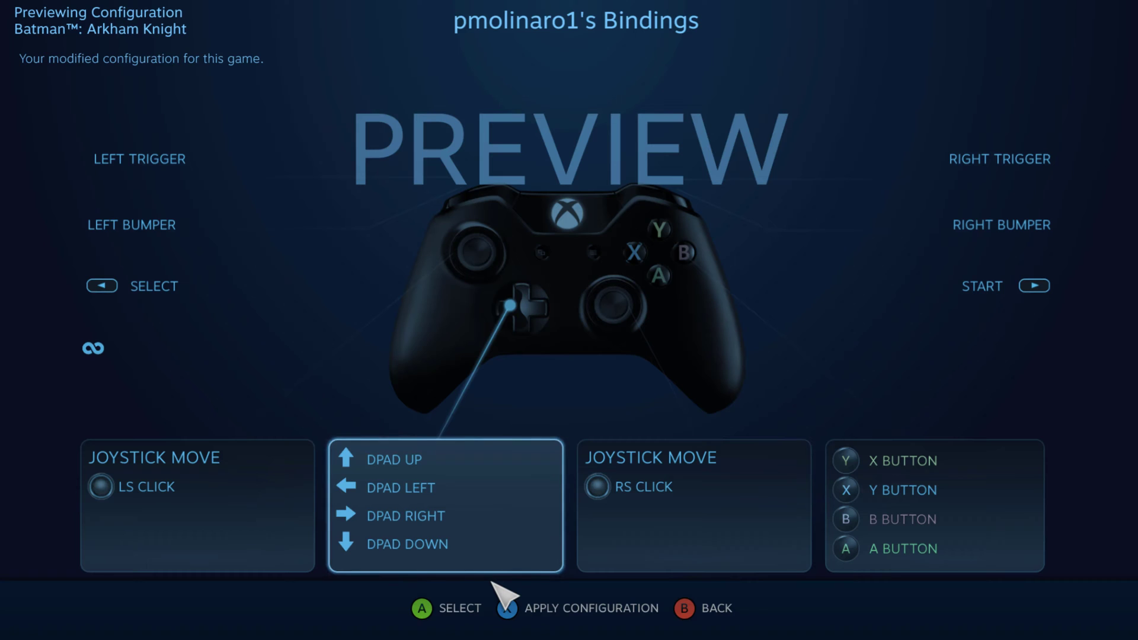
{"action": "key", "text": "Left"}
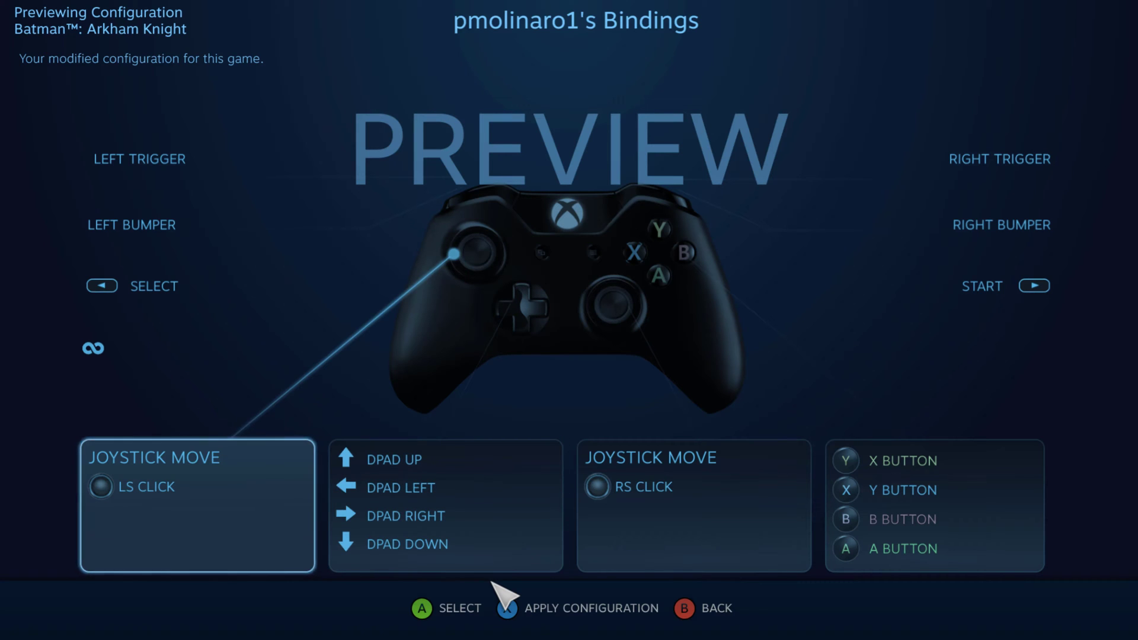
{"action": "key", "text": "Right"}
{"action": "key", "text": "Right"}
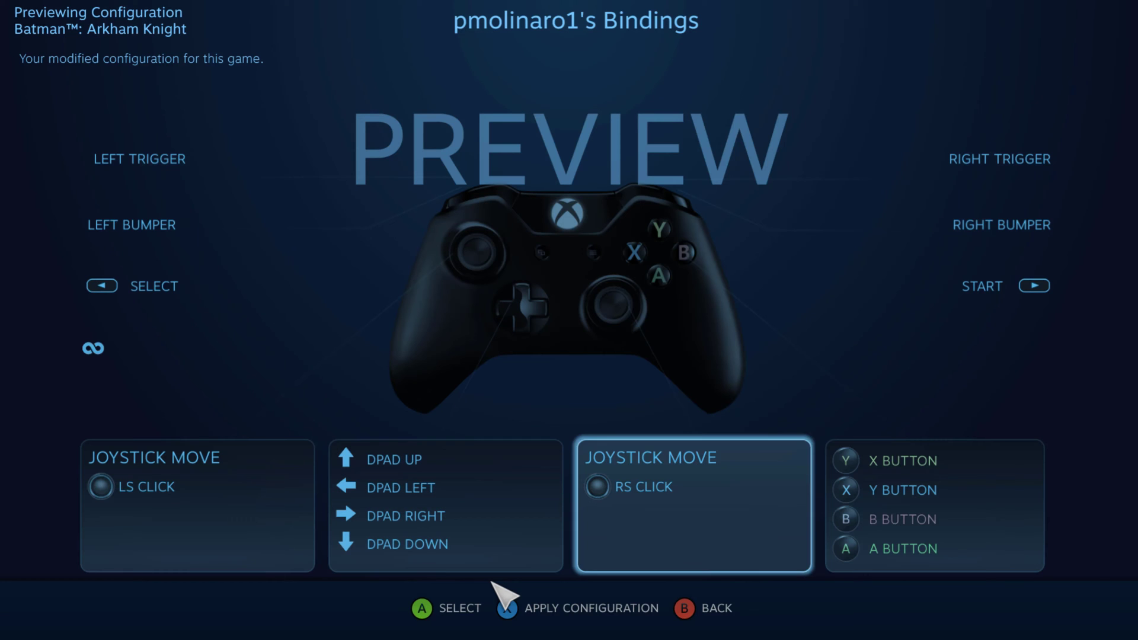
{"action": "key", "text": "Right"}
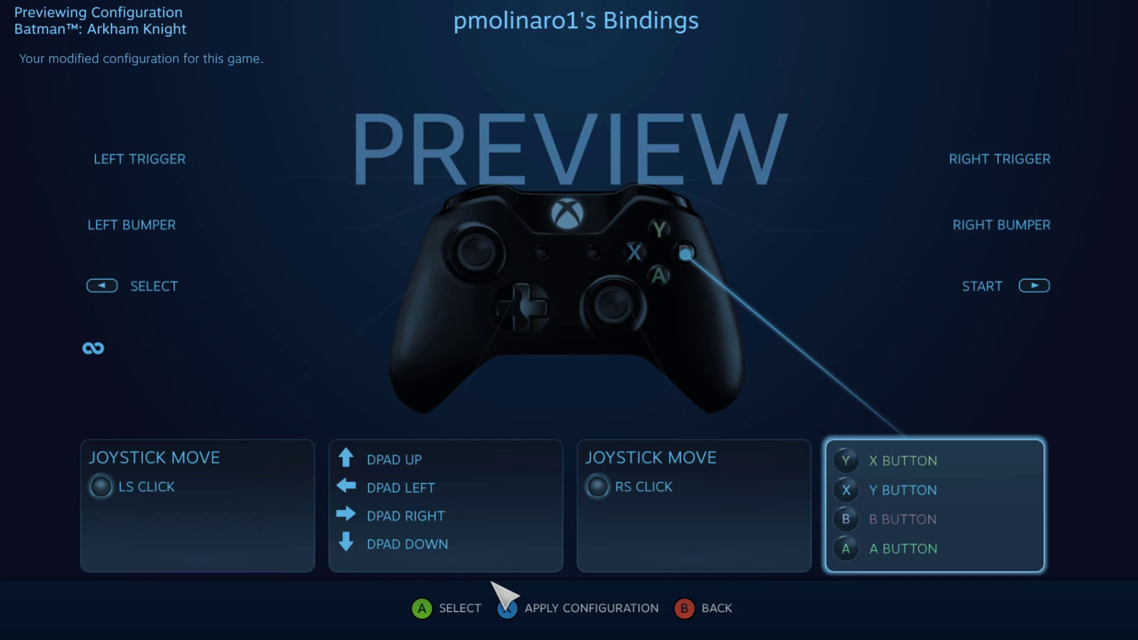
{"action": "left_click", "coordinate": [491, 584]}
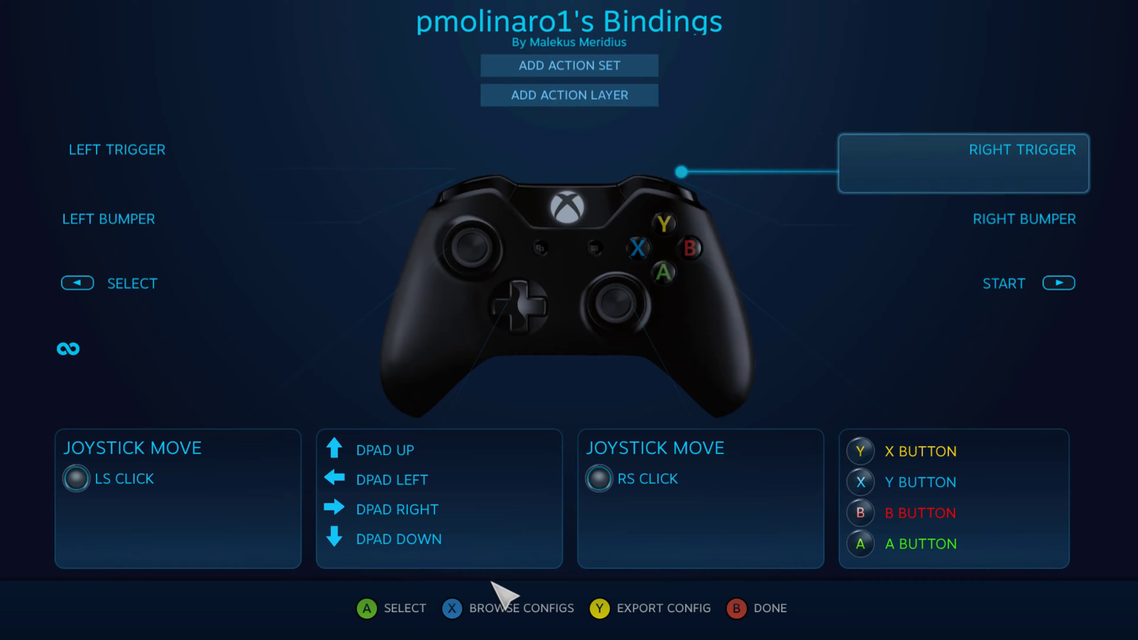
Examine the Steam Input per-game setting choices in the controller options of Batman: Arkham Knight, cancel without changes and return to the library
{"action": "key", "text": "Escape"}
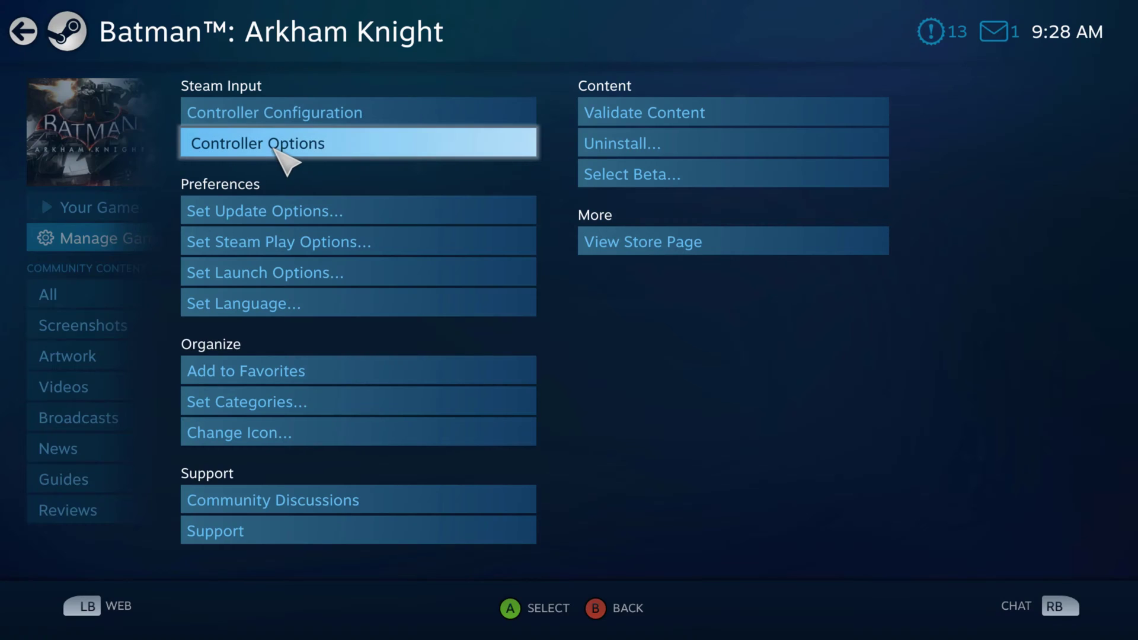
{"action": "left_click", "coordinate": [287, 161]}
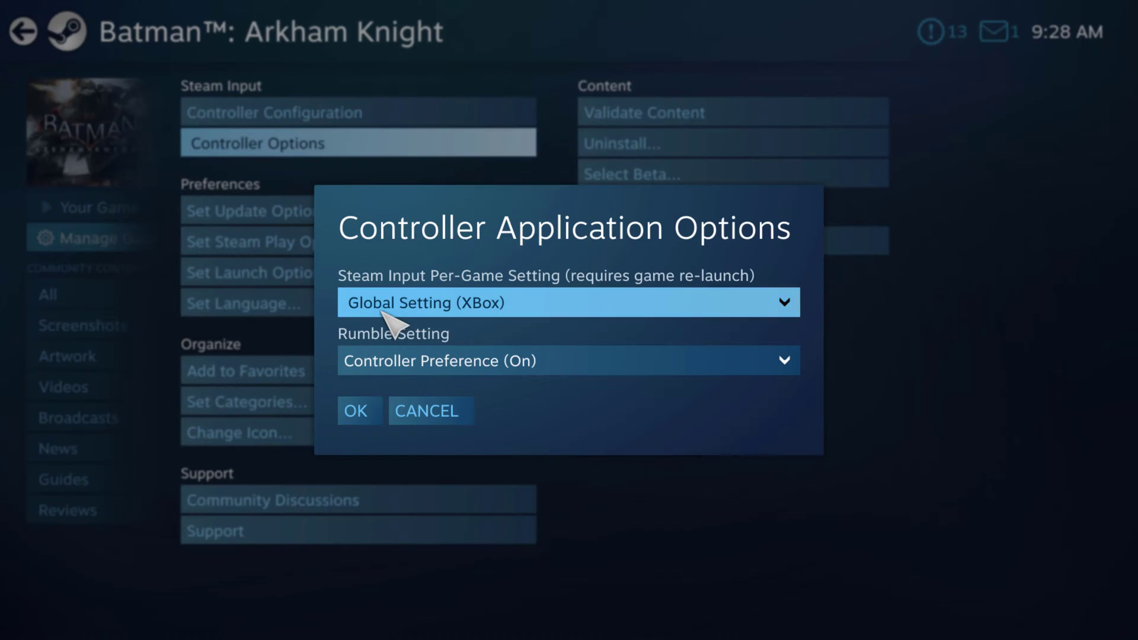
{"action": "left_click", "coordinate": [392, 311]}
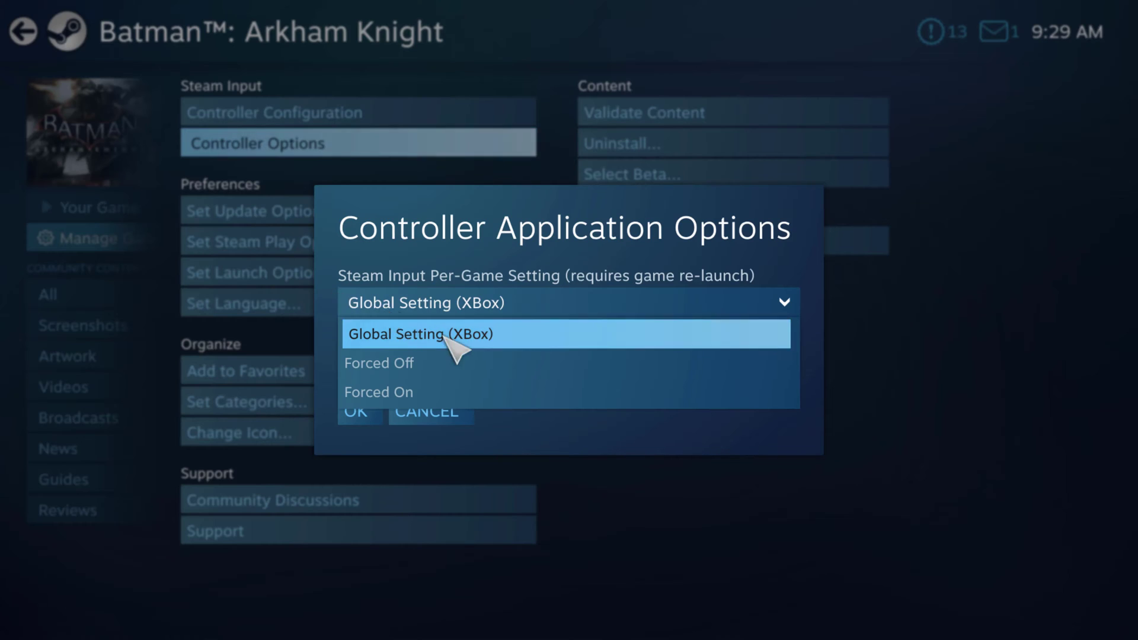
{"action": "left_click", "coordinate": [535, 268]}
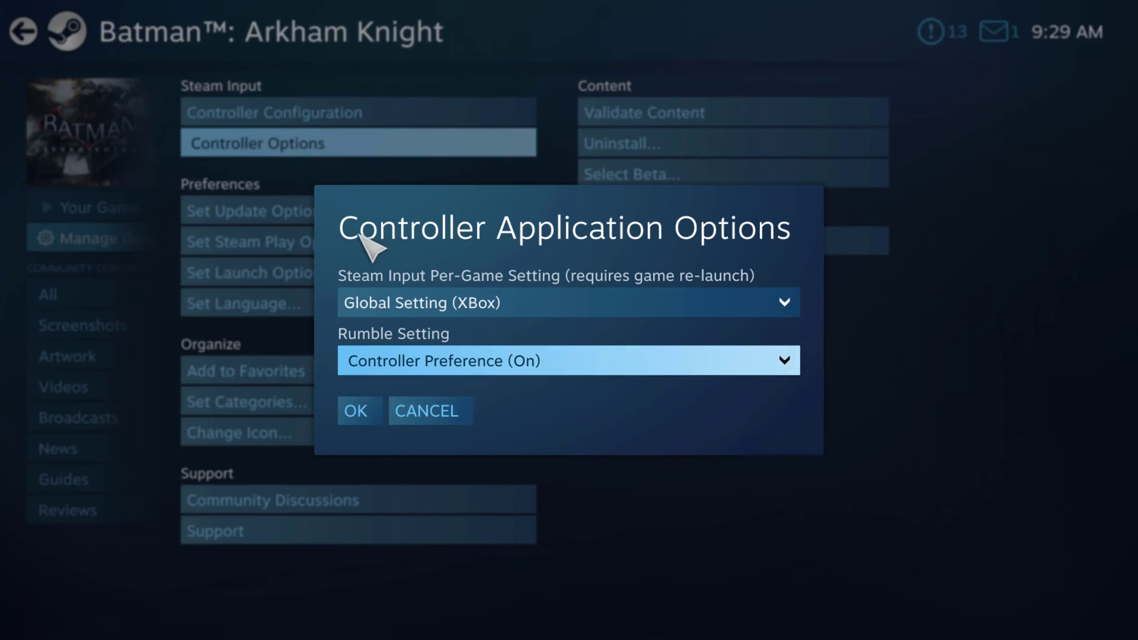
{"action": "left_click", "coordinate": [433, 414]}
{"action": "key", "text": "Escape"}
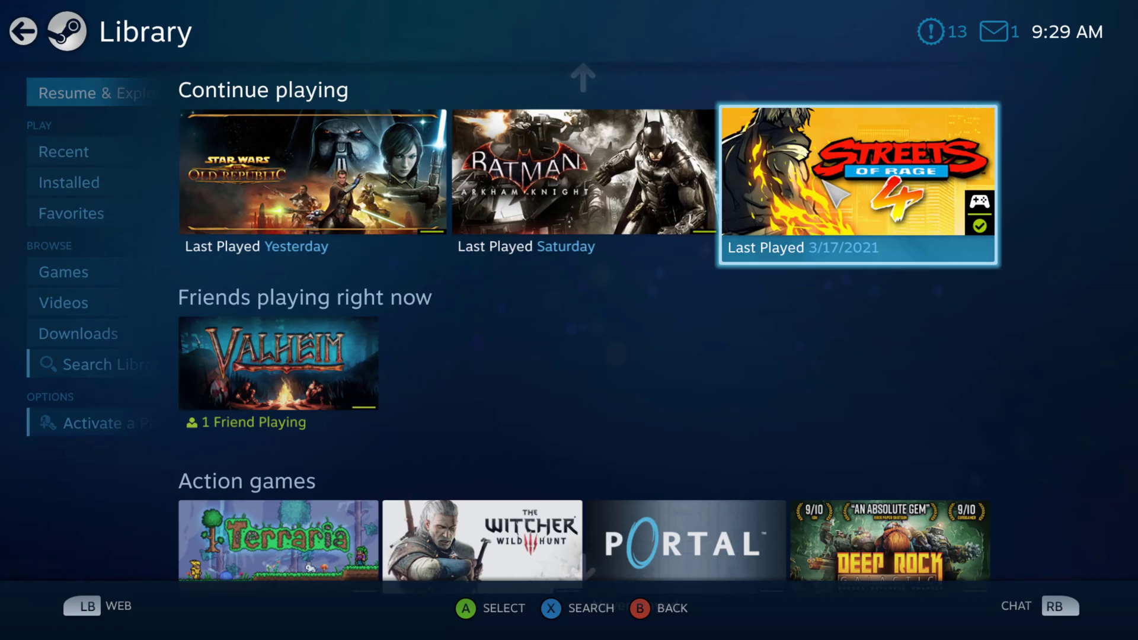
Open the controller configuration of Streets of Rage 4 from the library
{"action": "left_click", "coordinate": [905, 165]}
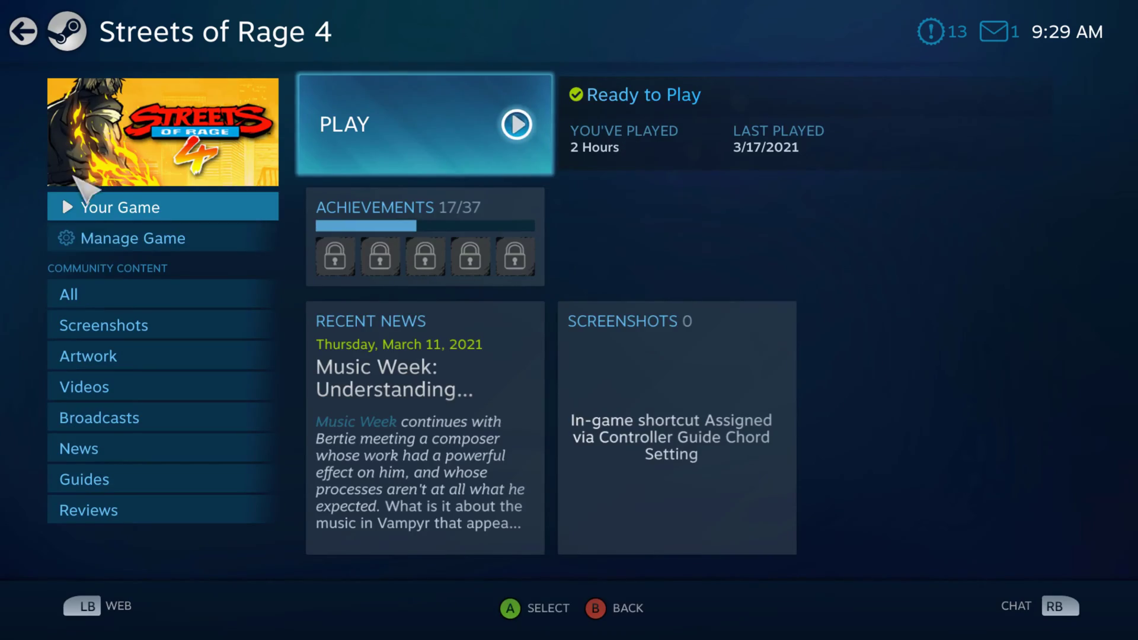
{"action": "left_click", "coordinate": [119, 248]}
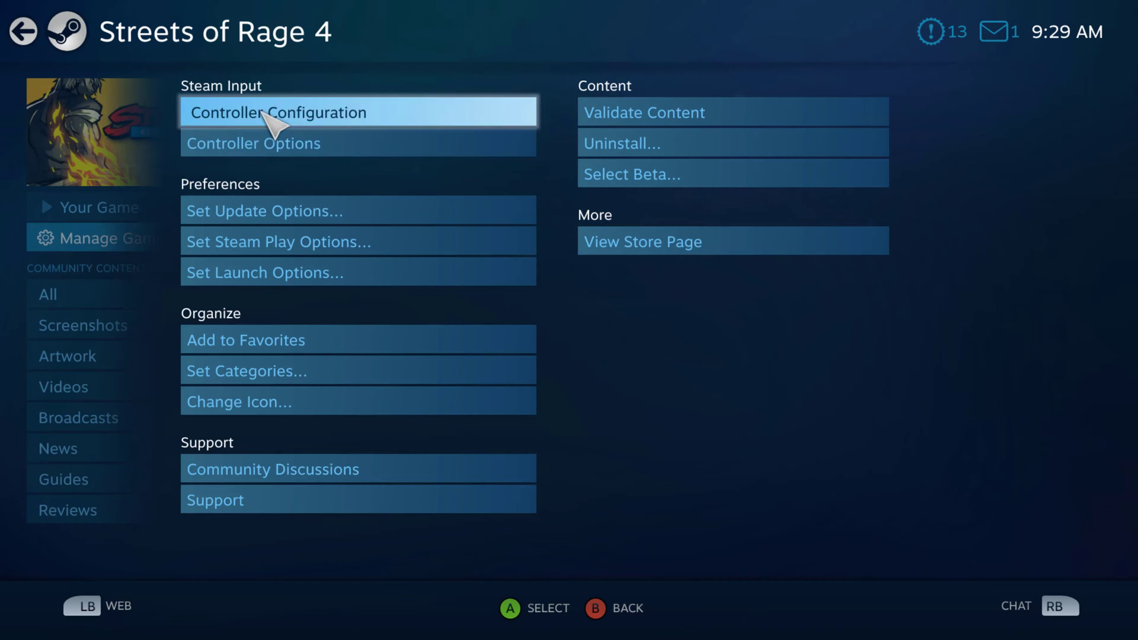
{"action": "left_click", "coordinate": [263, 114]}
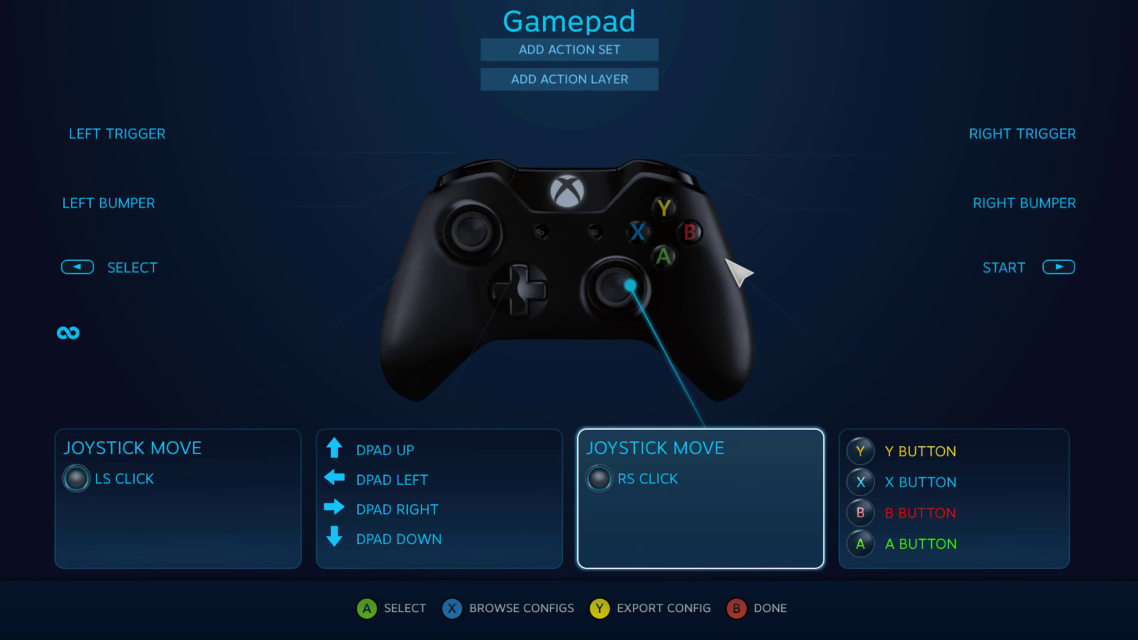
Browse the importable configurations for Streets of Rage 4, compare the Gamepad and Keyboard (WASD) and Mouse templates, and choose Gamepad
{"action": "key", "text": "x"}
{"action": "key", "text": "Down"}
{"action": "key", "text": "Down"}
{"action": "key", "text": "Down"}
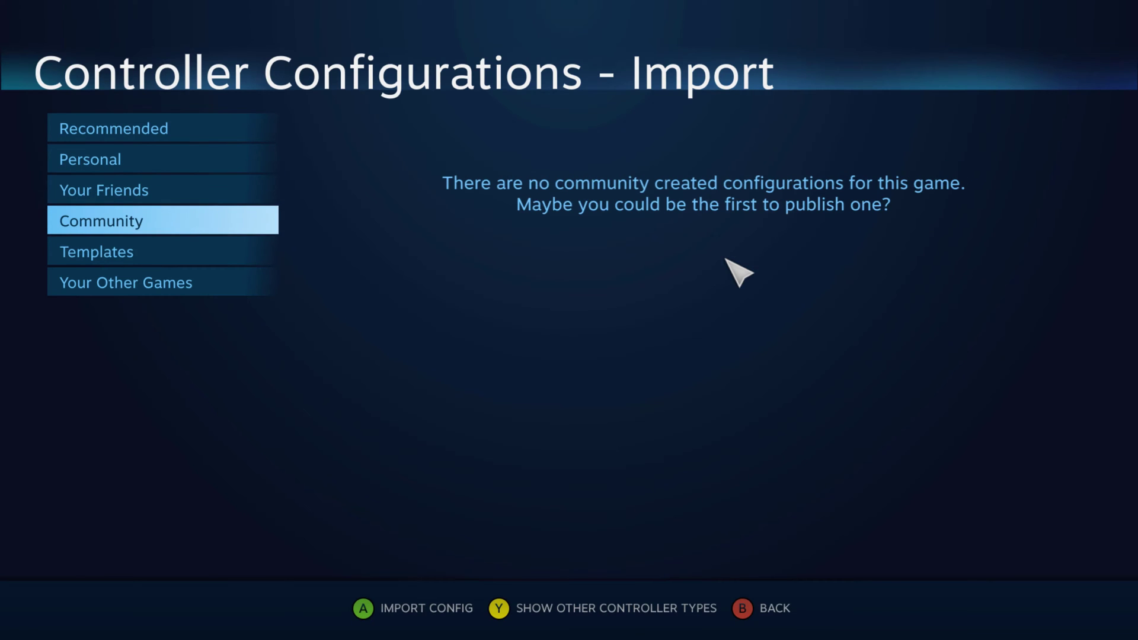
{"action": "key", "text": "Down"}
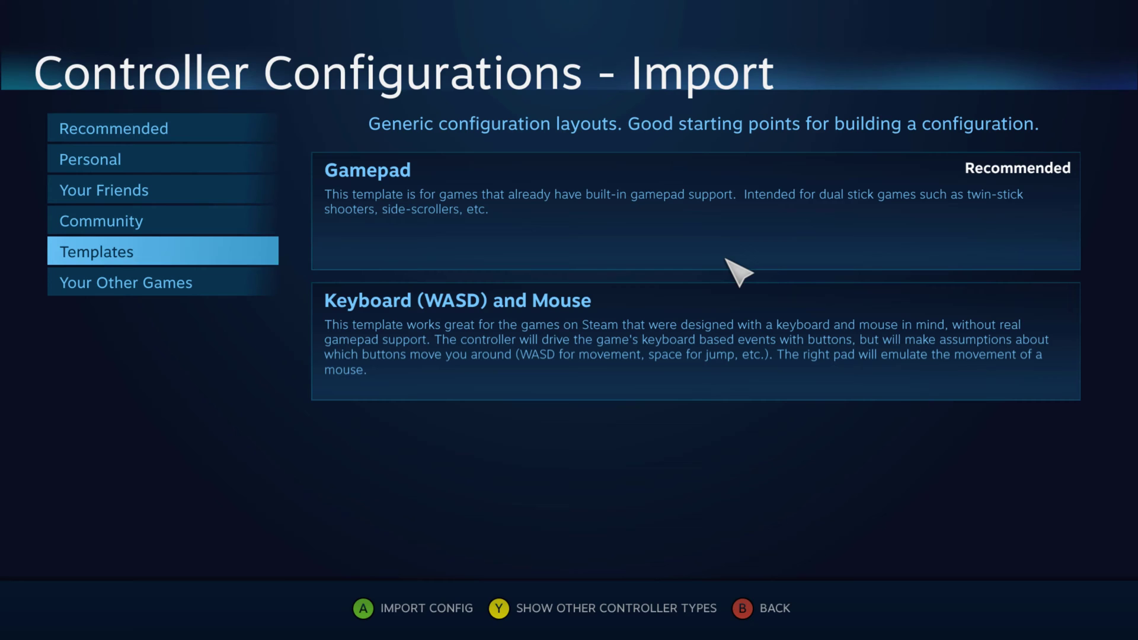
{"action": "key", "text": "Right"}
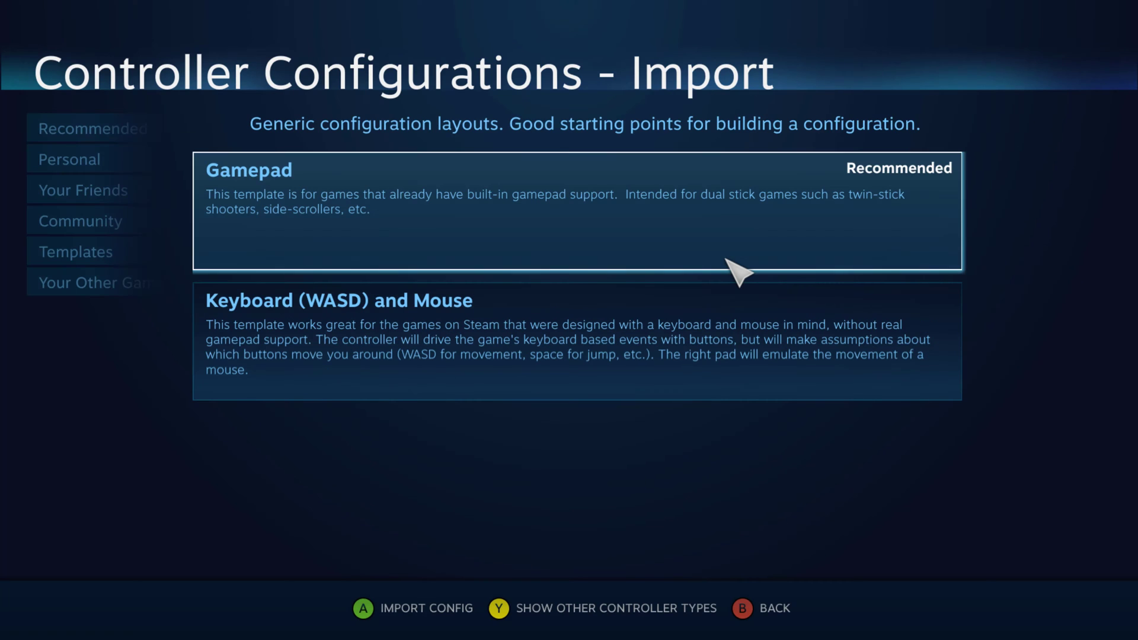
{"action": "key", "text": "Down"}
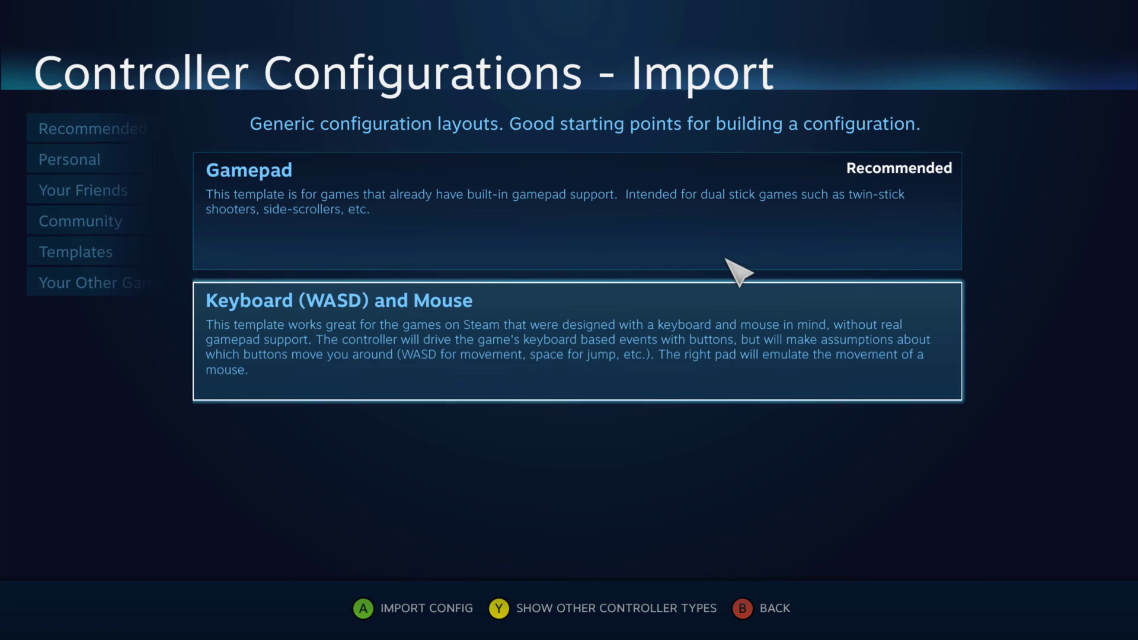
{"action": "key", "text": "Up"}
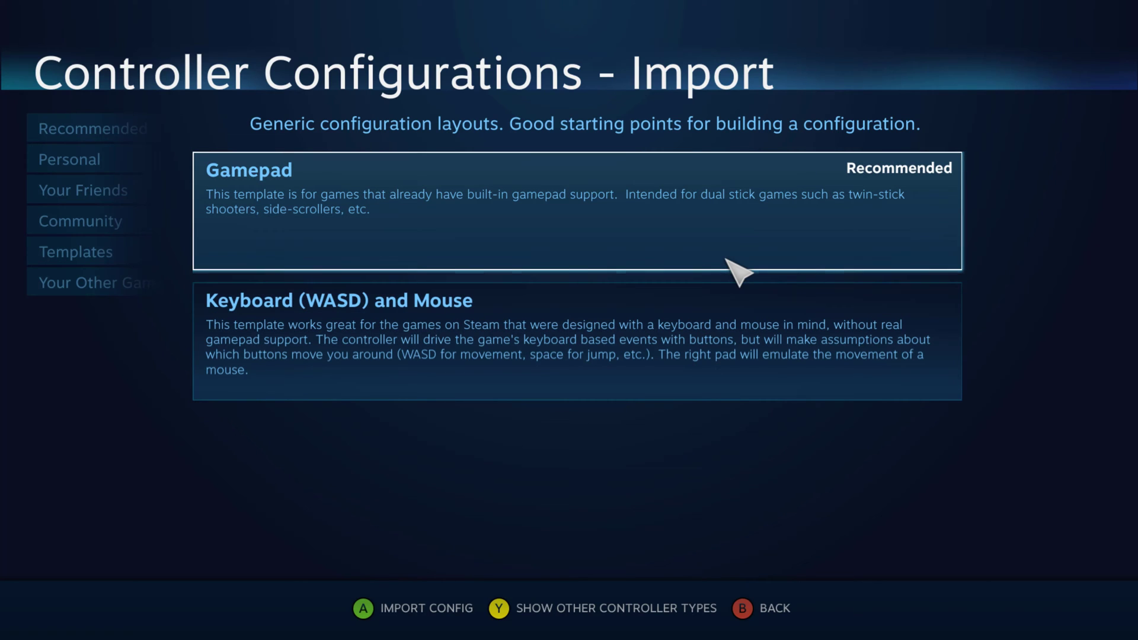
{"action": "key", "text": "Return"}
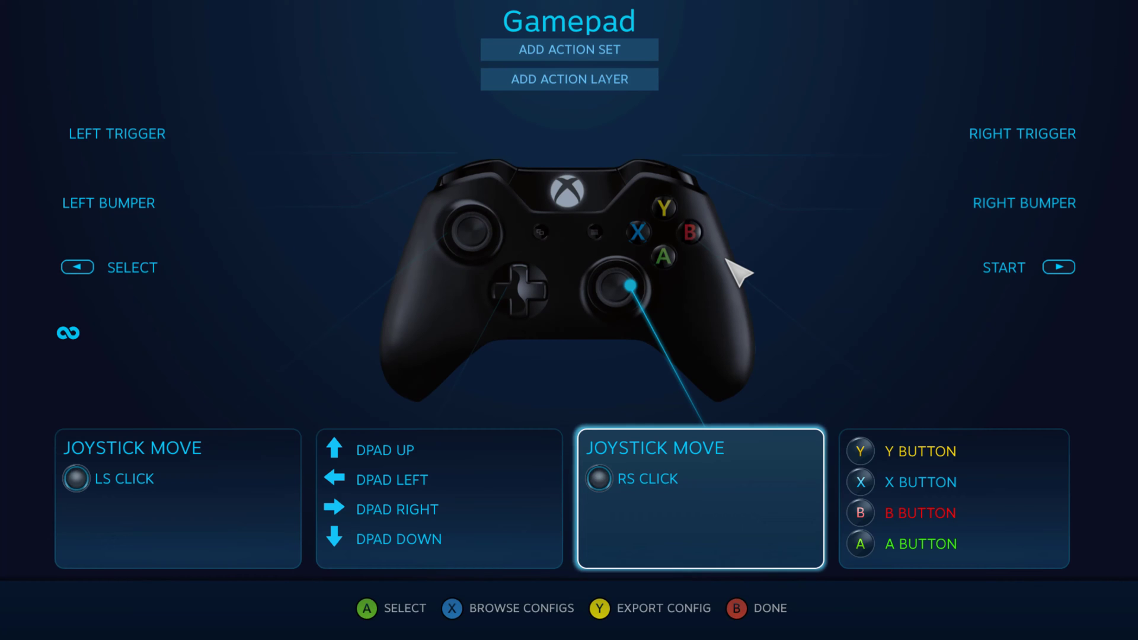
{"action": "key", "text": "Escape"}
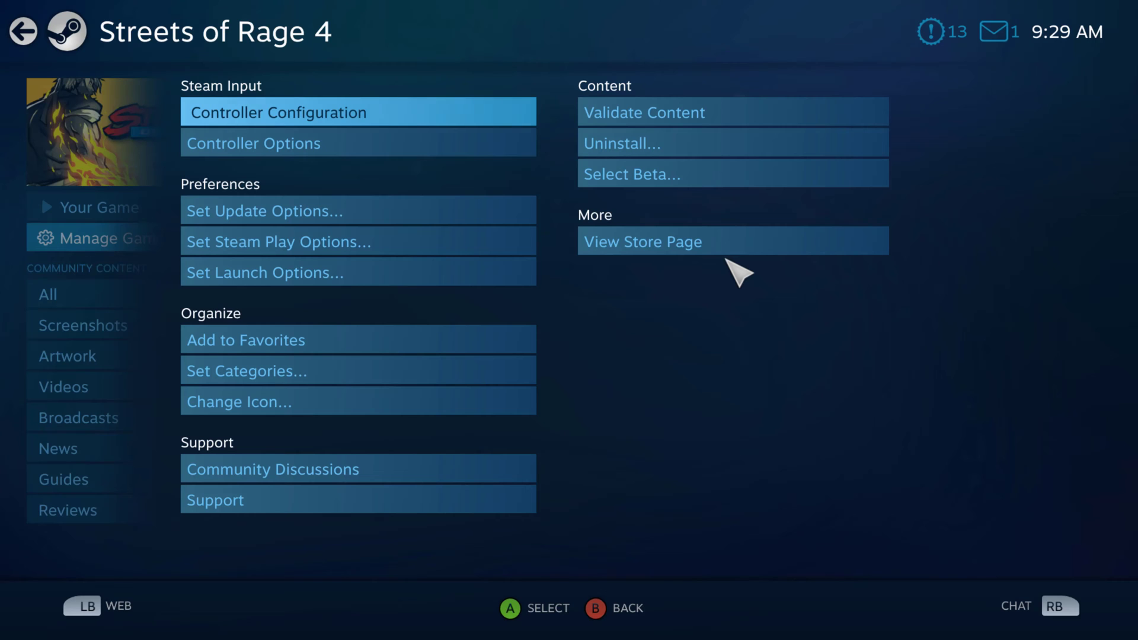
Leave the Streets of Rage 4 pages for the home screen and exit Big Picture mode to the desktop
{"action": "key", "text": "Return"}
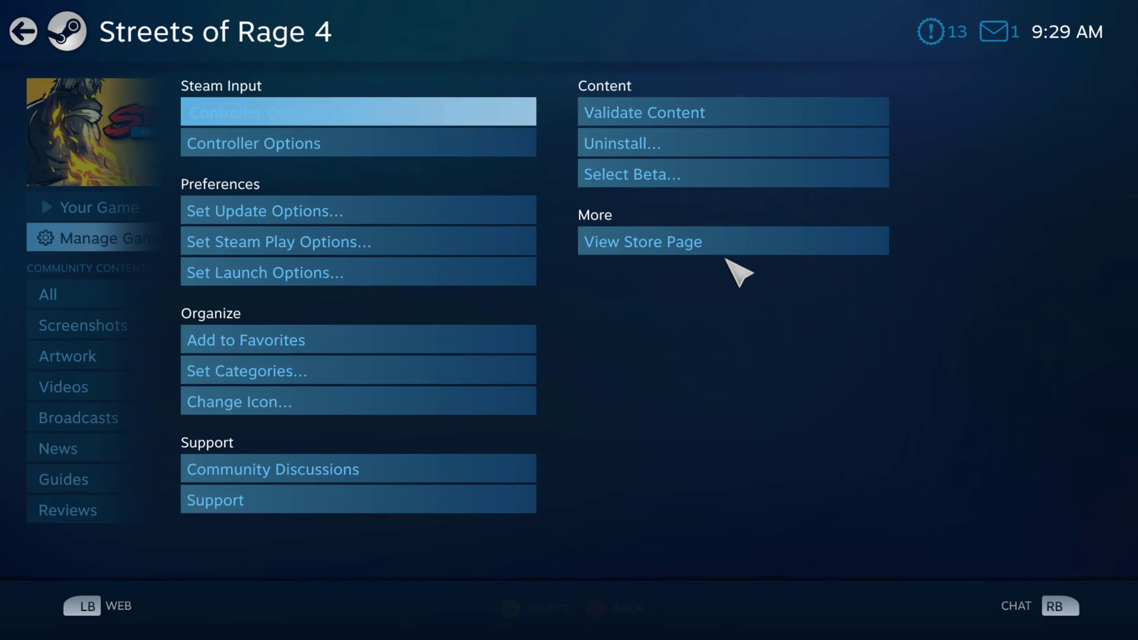
{"action": "key", "text": "Left"}
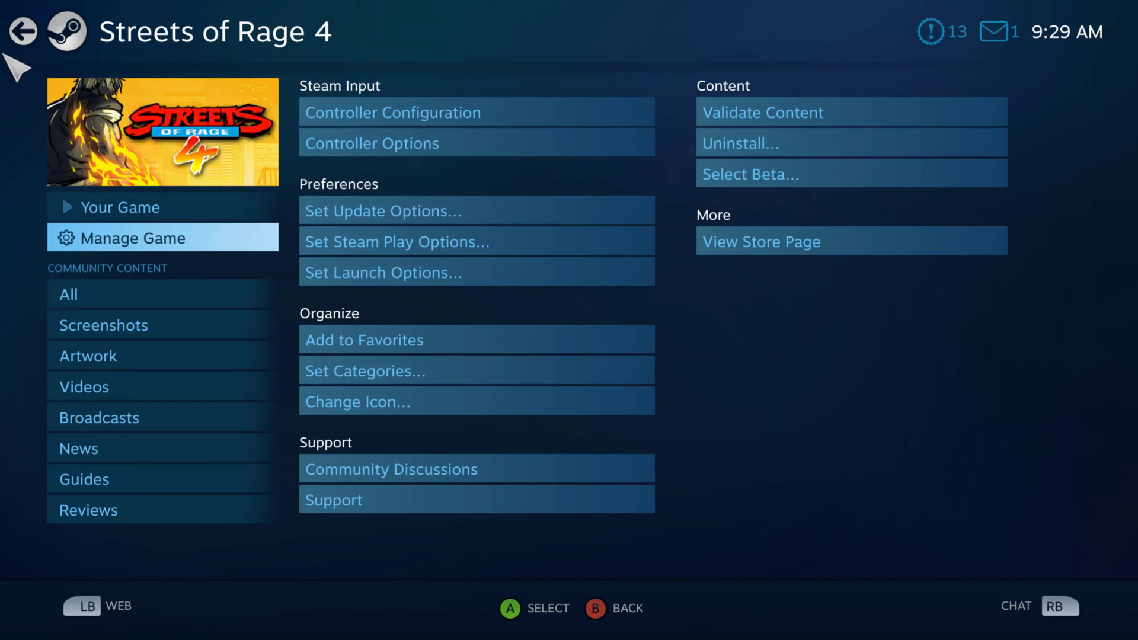
{"action": "left_click", "coordinate": [23, 31]}
{"action": "left_click", "coordinate": [33, 32]}
{"action": "key", "text": "Right"}
{"action": "key", "text": "Right"}
{"action": "key", "text": "Right"}
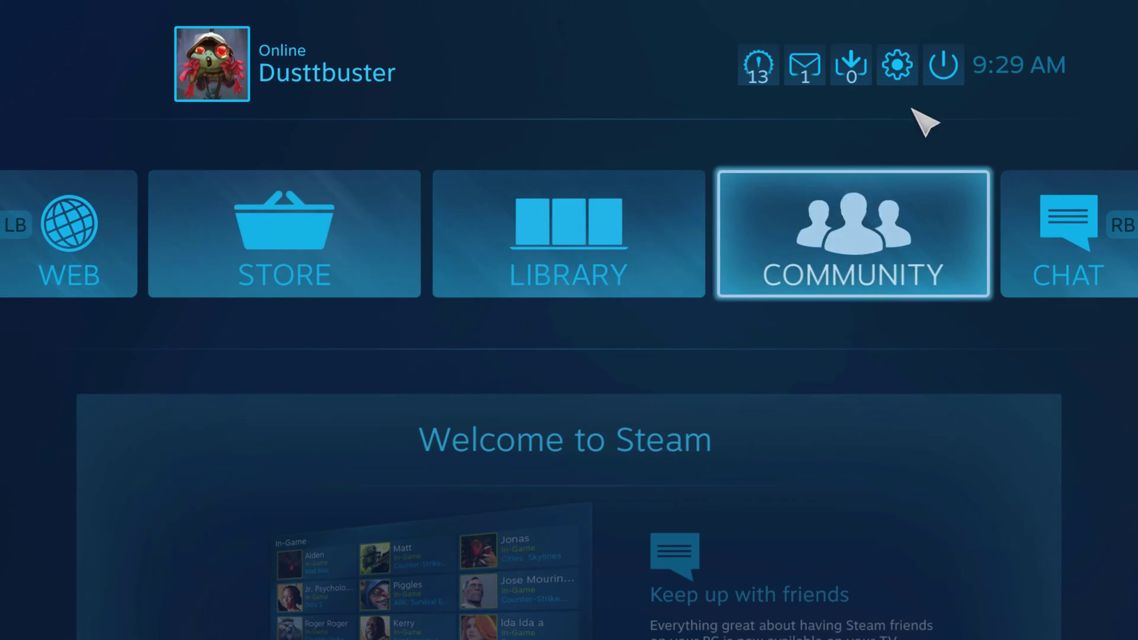
{"action": "left_click", "coordinate": [947, 68]}
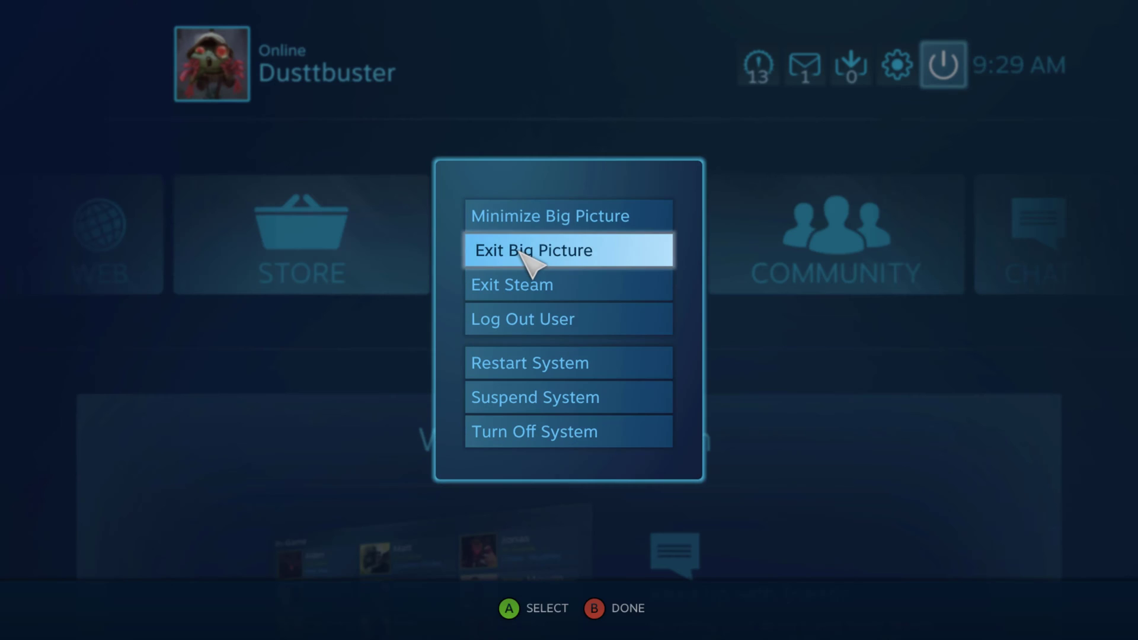
{"action": "left_click", "coordinate": [521, 251]}
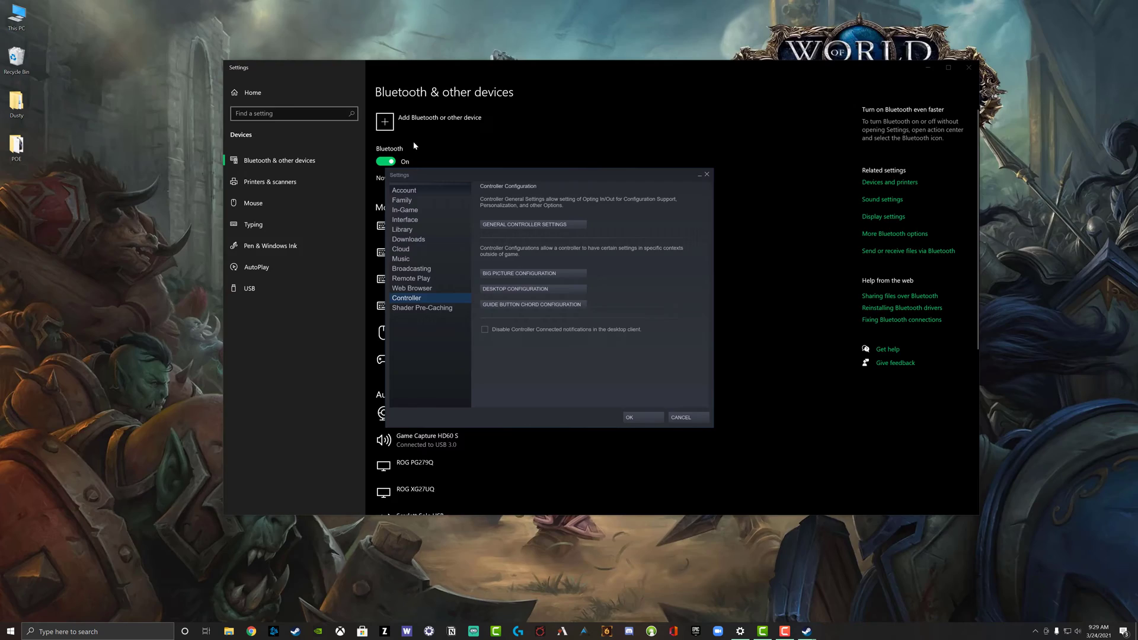